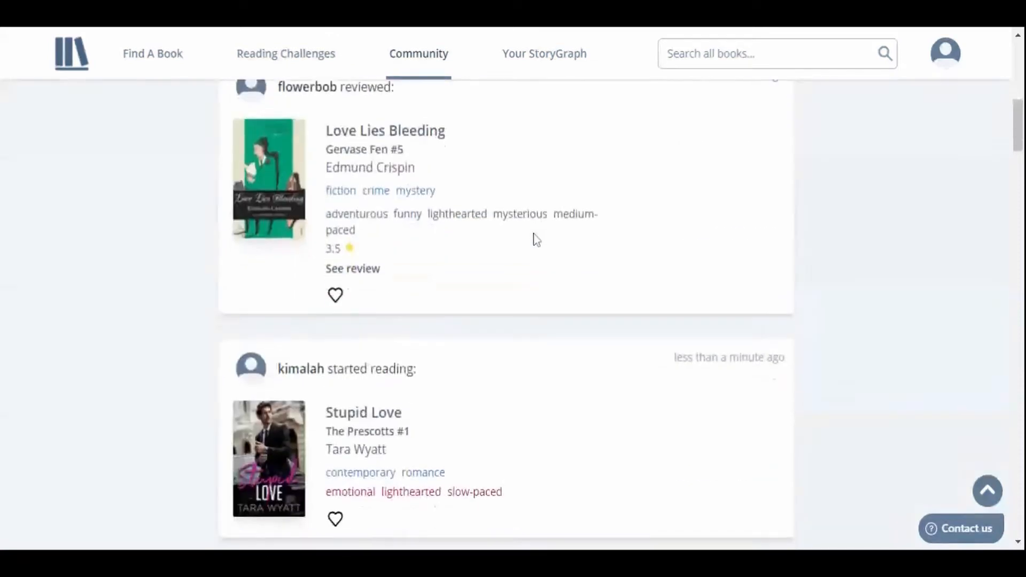
Show the Community feed for the people you follow, starting from its newest entries
{"action": "key", "text": "Home"}
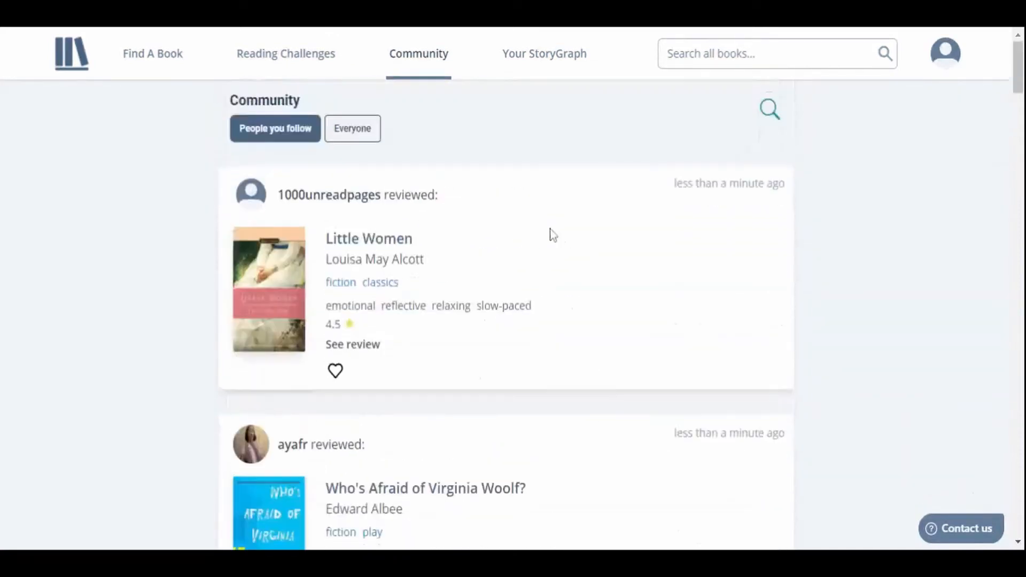
{"action": "left_click", "coordinate": [296, 129]}
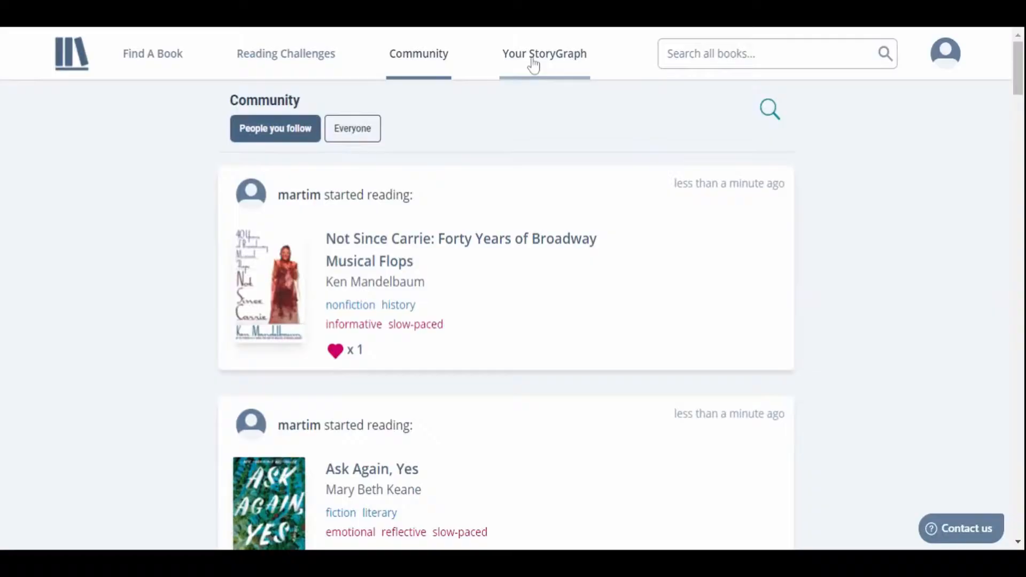
Open the Your StoryGraph profile page and look over its book sections and Reading Challenges Dashboard
{"action": "left_click", "coordinate": [533, 64]}
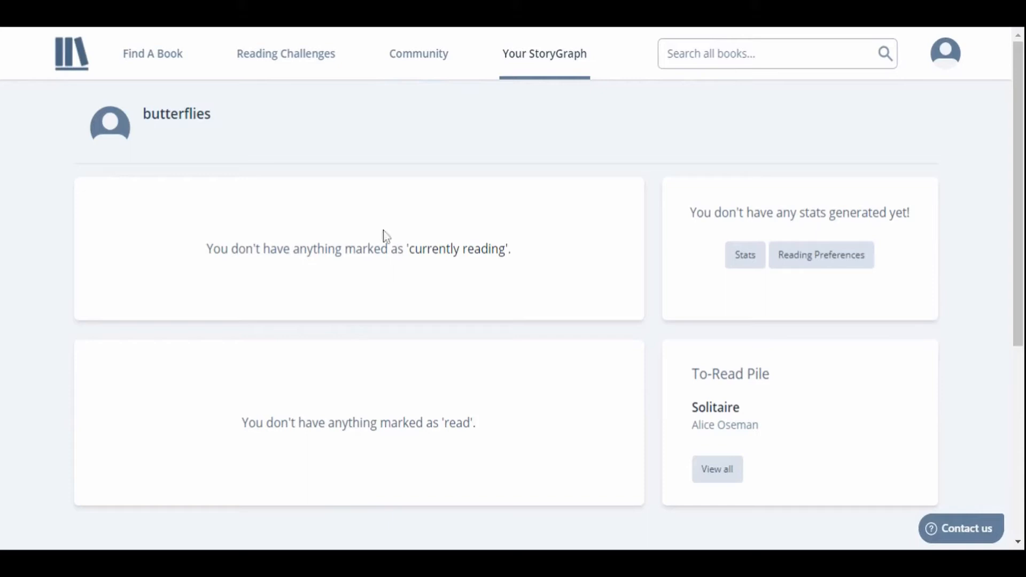
{"action": "scroll", "coordinate": [345, 412], "scroll_direction": "down", "scroll_amount": 5}
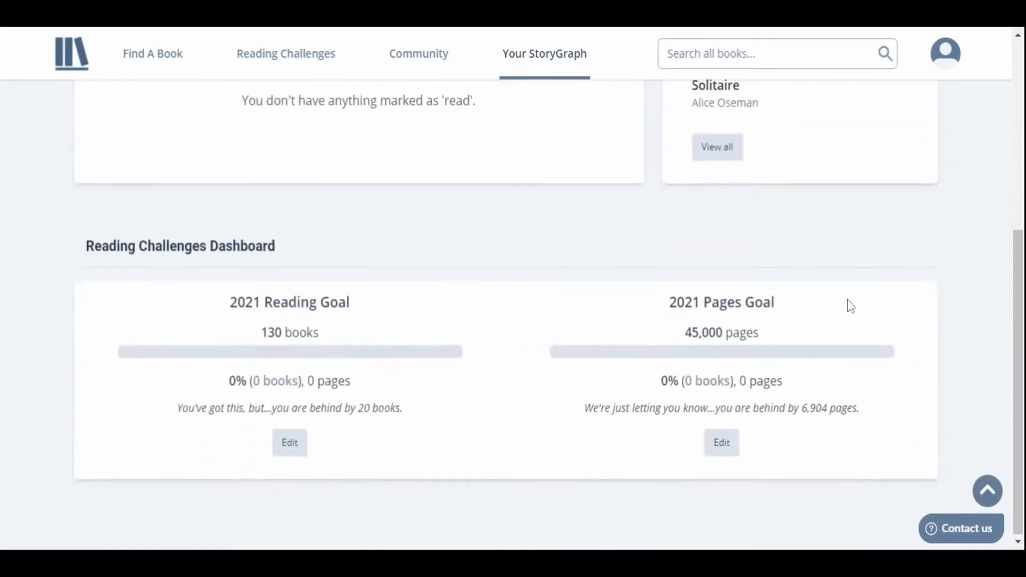
{"action": "scroll", "coordinate": [661, 319], "scroll_direction": "up", "scroll_amount": 5}
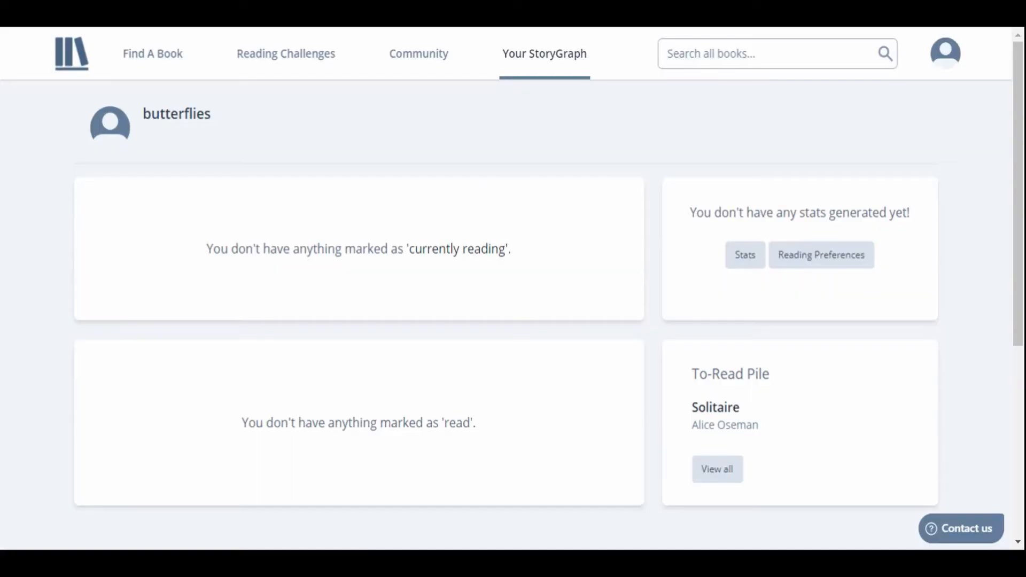
Open the account management page and review the profile, privacy level, upgrade, password, Goodreads import and data management settings
{"action": "left_click", "coordinate": [946, 55]}
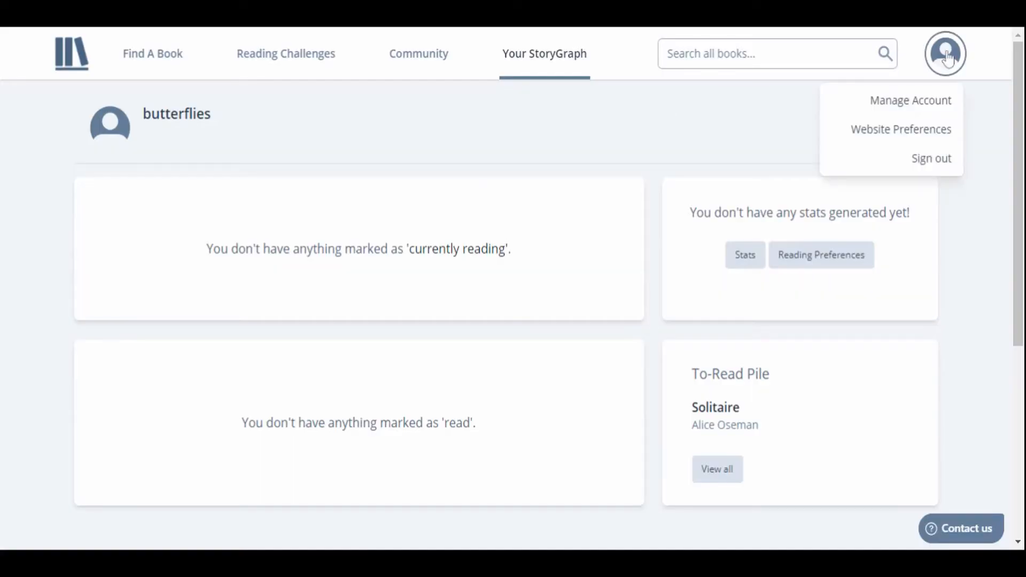
{"action": "left_click", "coordinate": [920, 104]}
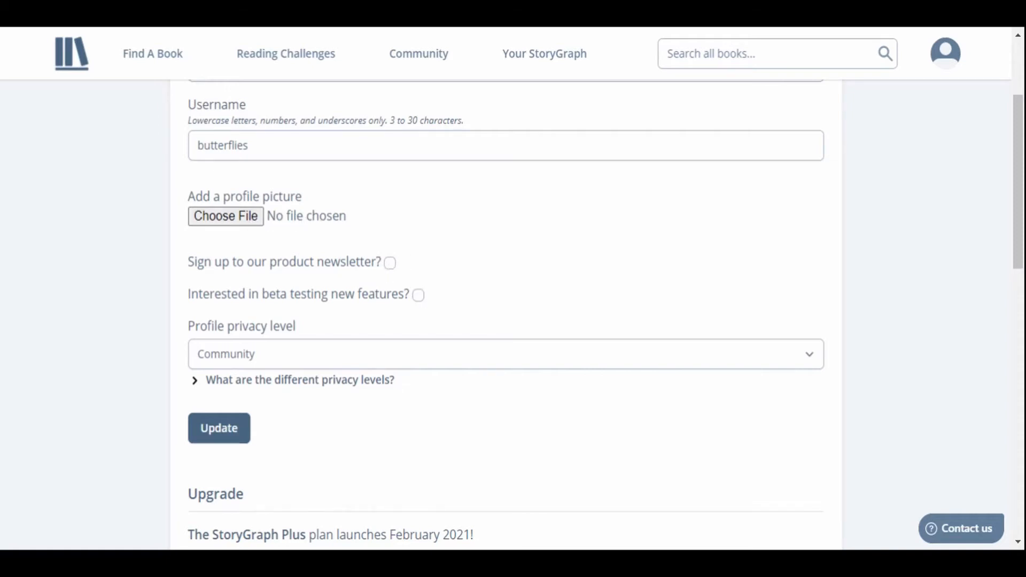
{"action": "scroll", "coordinate": [320, 294], "scroll_direction": "down", "scroll_amount": 2}
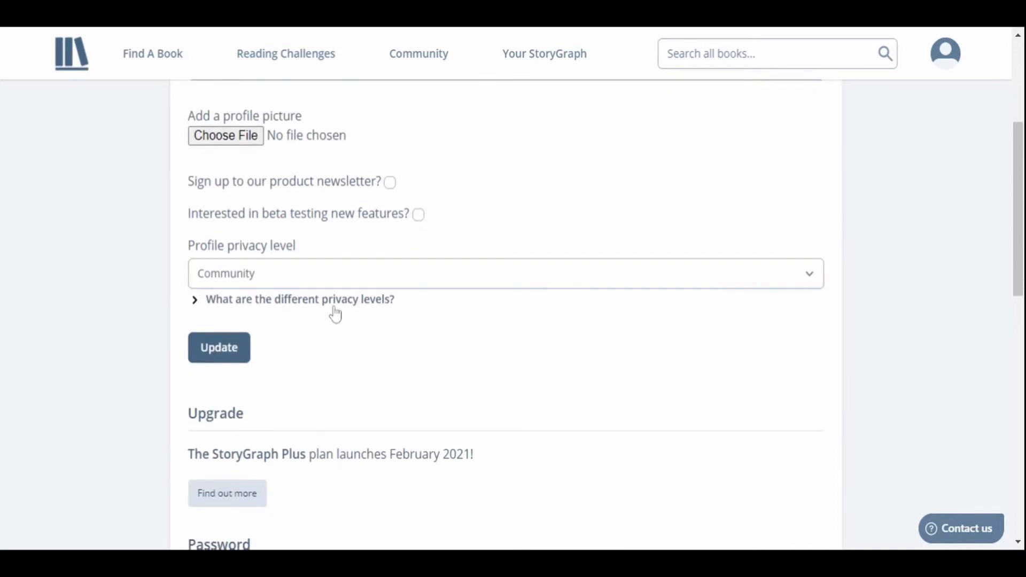
{"action": "scroll", "coordinate": [336, 337], "scroll_direction": "down", "scroll_amount": 3}
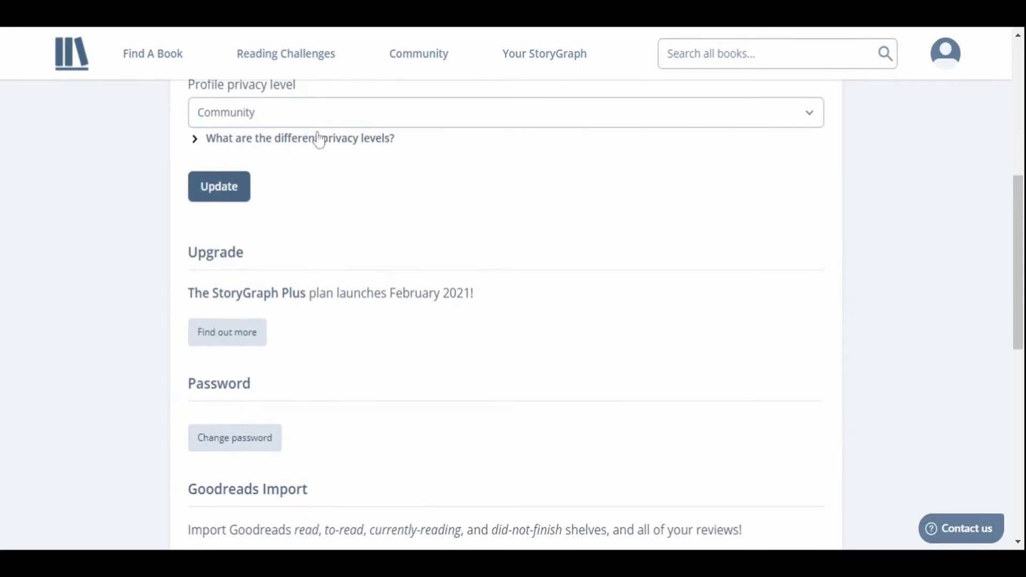
{"action": "scroll", "coordinate": [342, 230], "scroll_direction": "down", "scroll_amount": 2}
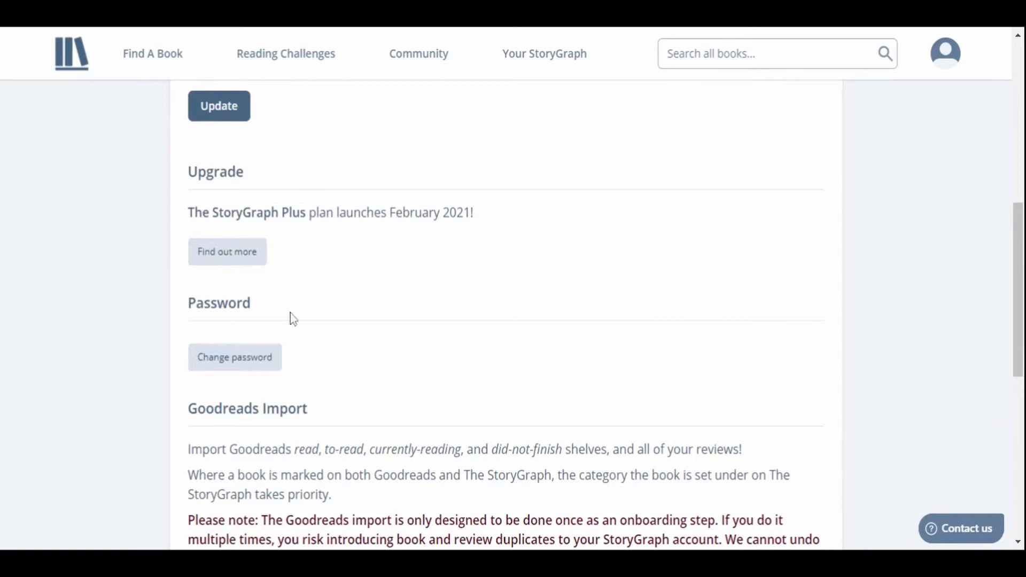
{"action": "scroll", "coordinate": [299, 331], "scroll_direction": "down", "scroll_amount": 3}
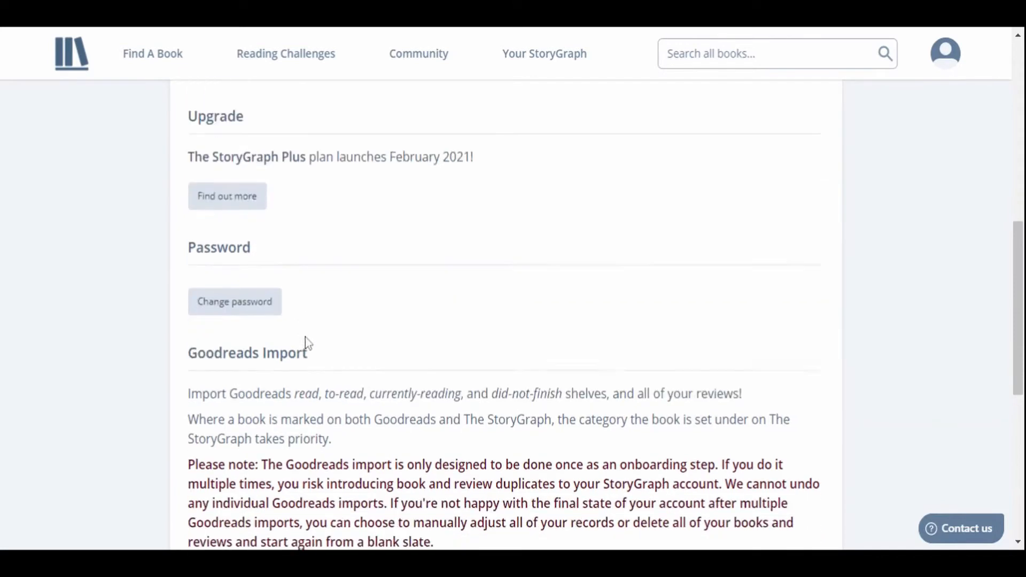
{"action": "scroll", "coordinate": [291, 380], "scroll_direction": "down", "scroll_amount": 3}
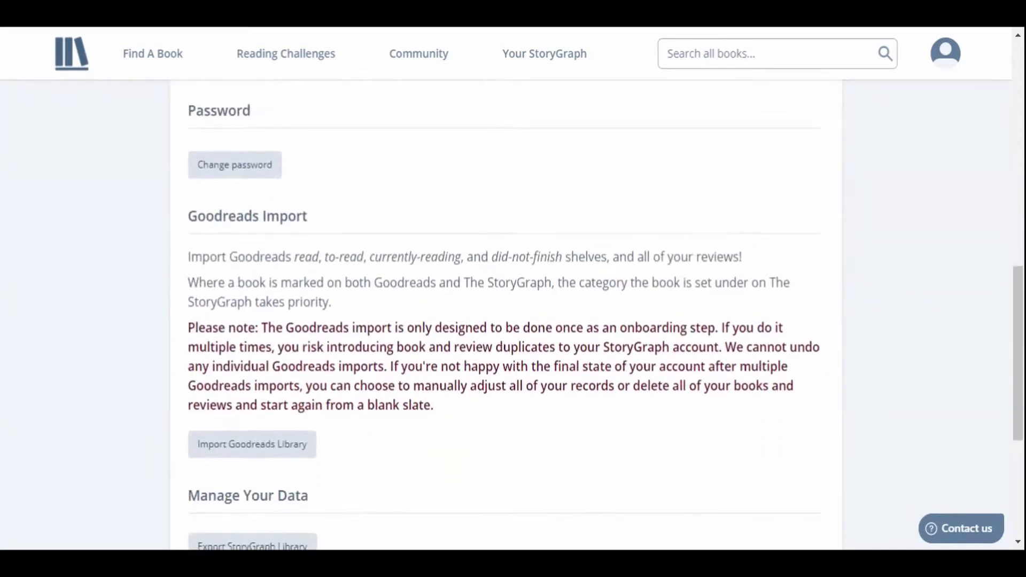
{"action": "scroll", "coordinate": [291, 380], "scroll_direction": "down", "scroll_amount": 2}
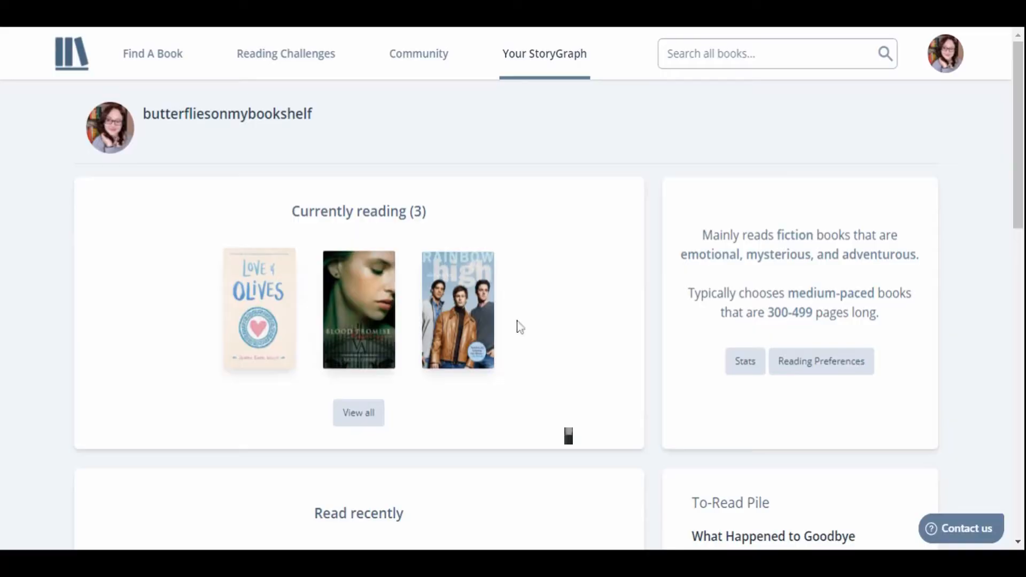
Review the filled-in profile page's recently read books, 5-star reads, reading challenges and reading preference summary
{"action": "scroll", "coordinate": [417, 315], "scroll_direction": "down", "scroll_amount": 5}
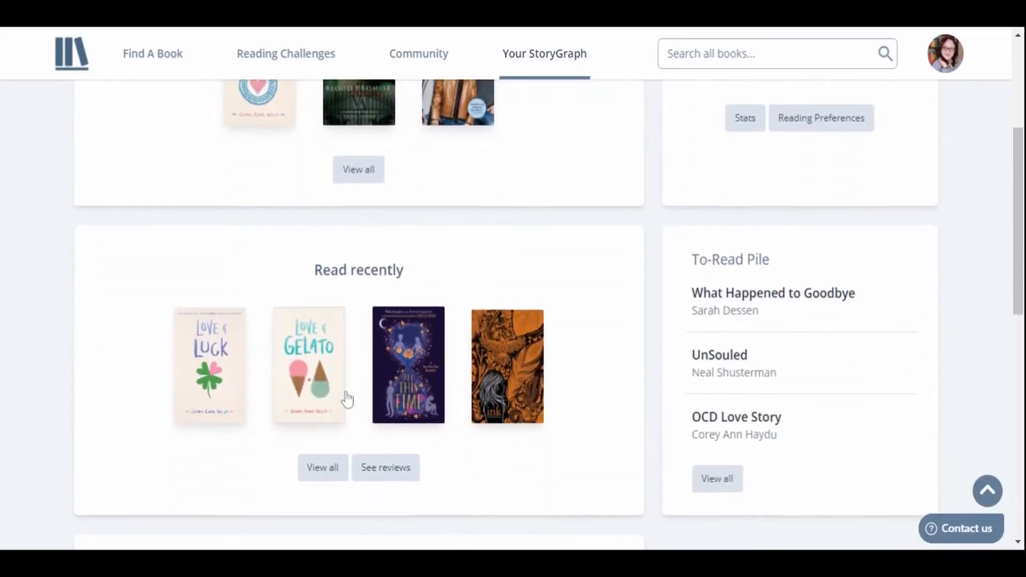
{"action": "scroll", "coordinate": [334, 402], "scroll_direction": "down", "scroll_amount": 2}
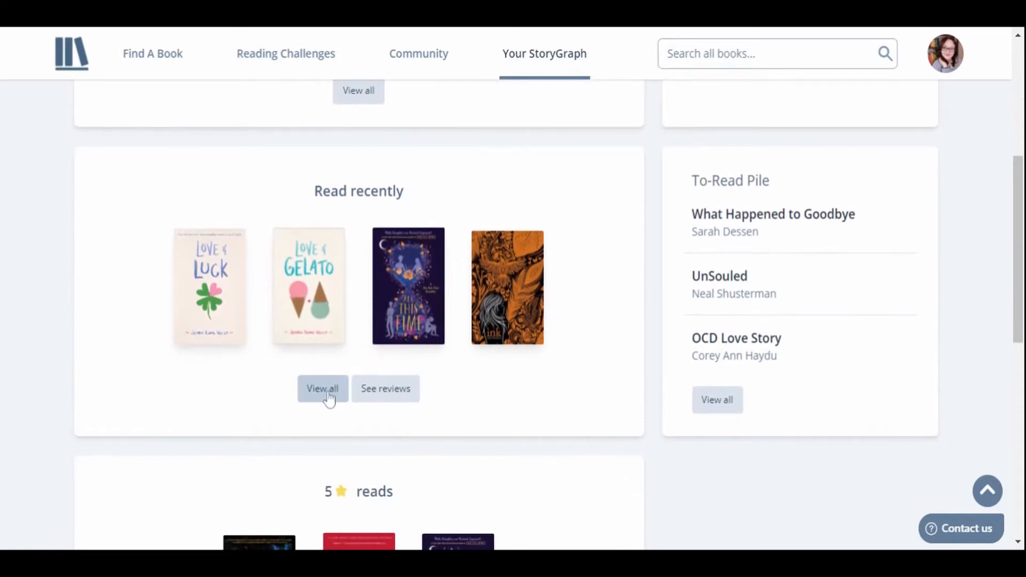
{"action": "scroll", "coordinate": [358, 354], "scroll_direction": "down", "scroll_amount": 4}
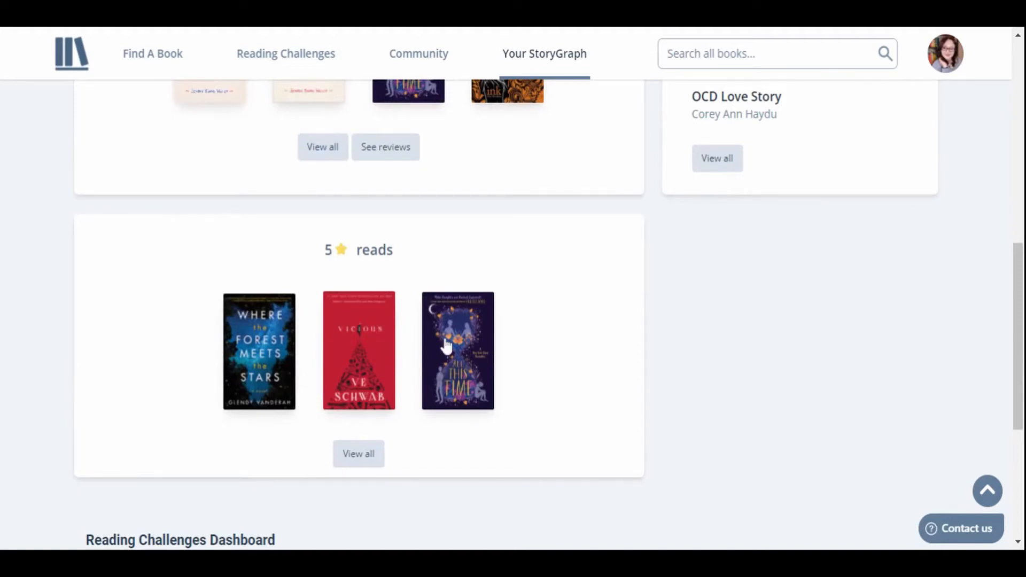
{"action": "scroll", "coordinate": [441, 343], "scroll_direction": "down", "scroll_amount": 5}
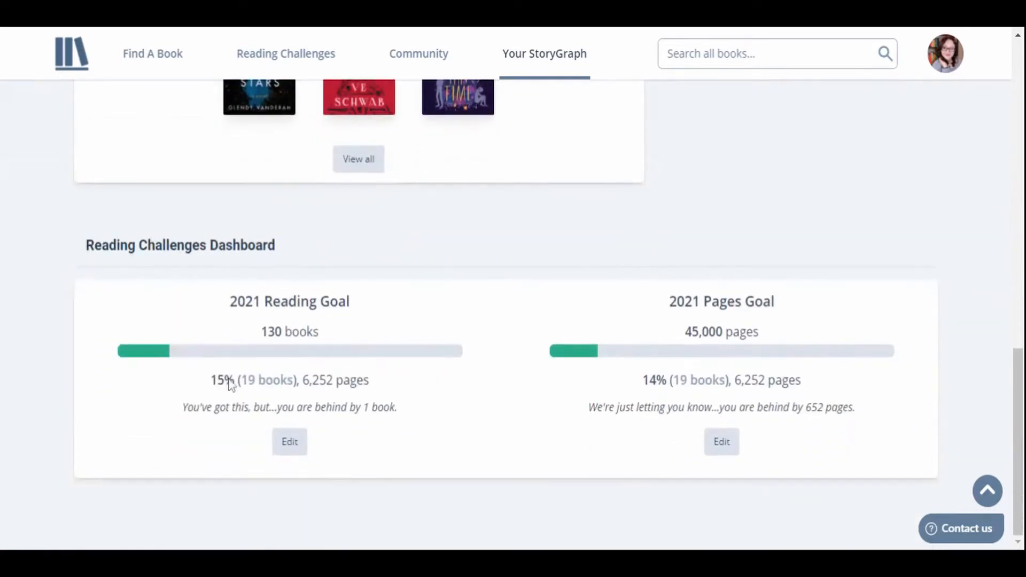
{"action": "scroll", "coordinate": [812, 272], "scroll_direction": "up", "scroll_amount": 10}
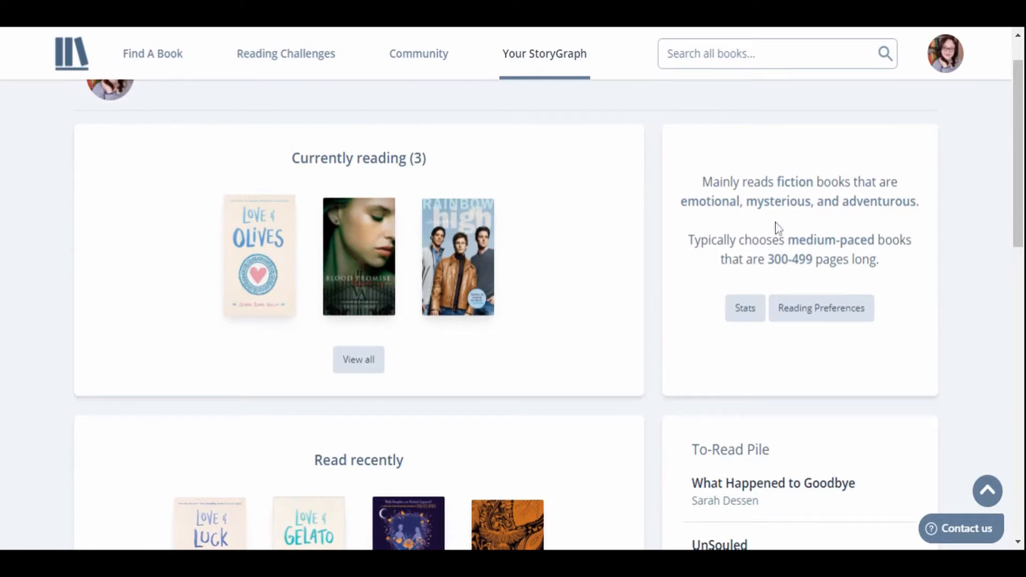
Open the reading statistics for 2021 and look over the reading goal and pages goal
{"action": "left_click", "coordinate": [748, 314]}
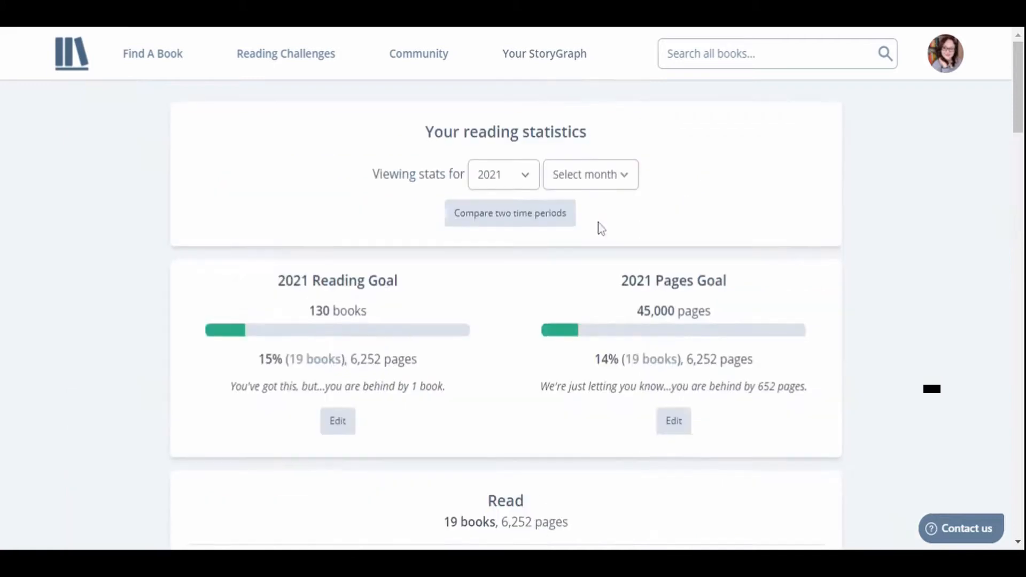
{"action": "scroll", "coordinate": [600, 226], "scroll_direction": "down", "scroll_amount": 3}
{"action": "scroll", "coordinate": [599, 226], "scroll_direction": "up", "scroll_amount": 3}
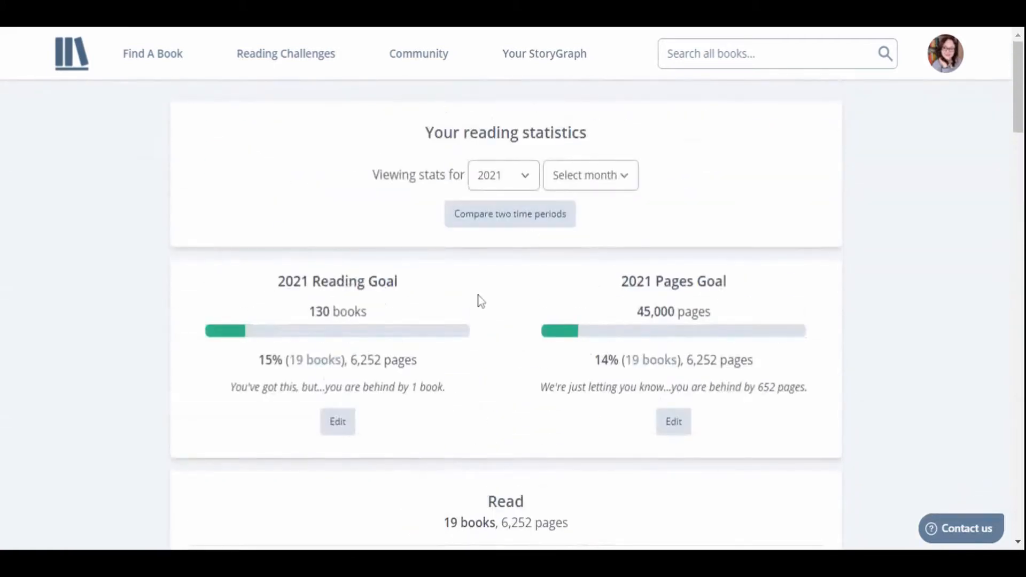
{"action": "scroll", "coordinate": [481, 301], "scroll_direction": "down", "scroll_amount": 1}
{"action": "scroll", "coordinate": [481, 301], "scroll_direction": "down", "scroll_amount": 1}
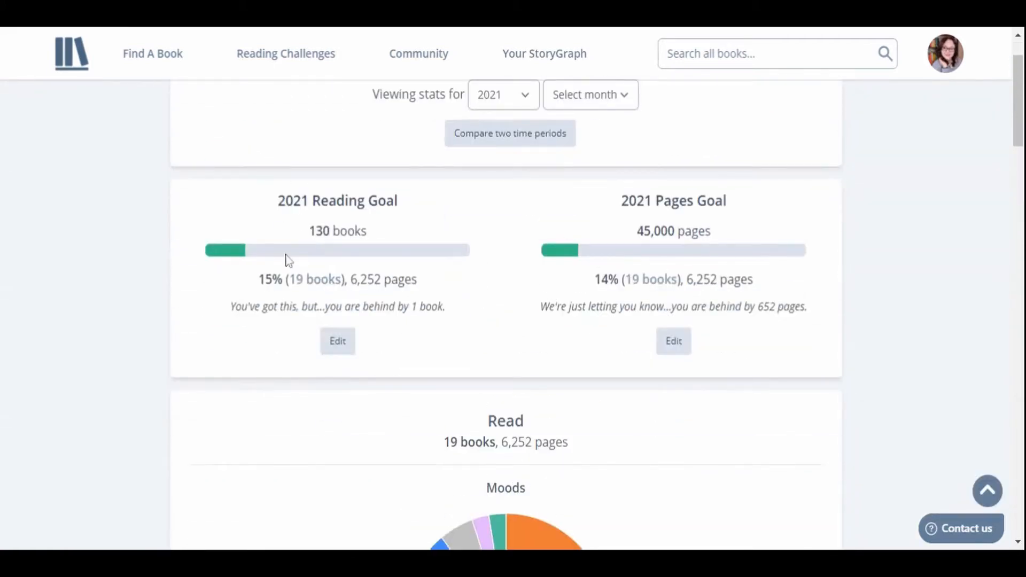
Inspect the book counts behind the tense, hopeful and emotional slices of the Moods chart
{"action": "scroll", "coordinate": [520, 244], "scroll_direction": "down", "scroll_amount": 5}
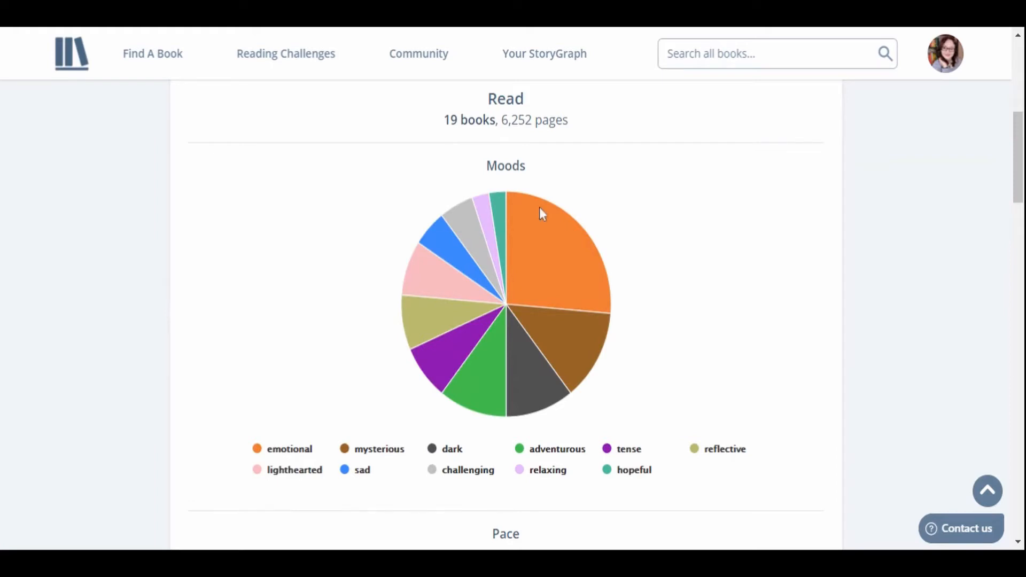
{"action": "mouse_move", "coordinate": [469, 346]}
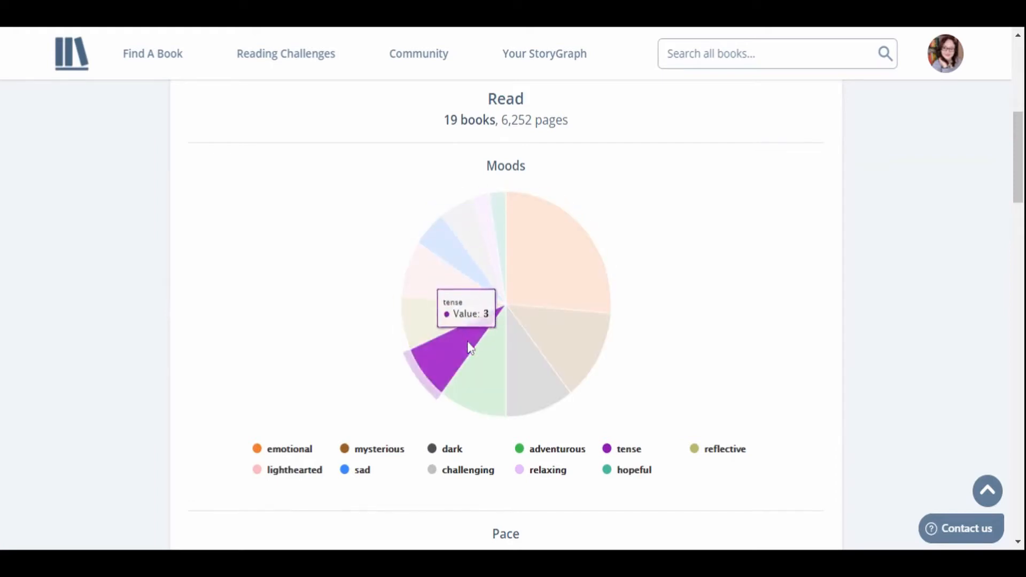
{"action": "mouse_move", "coordinate": [558, 298]}
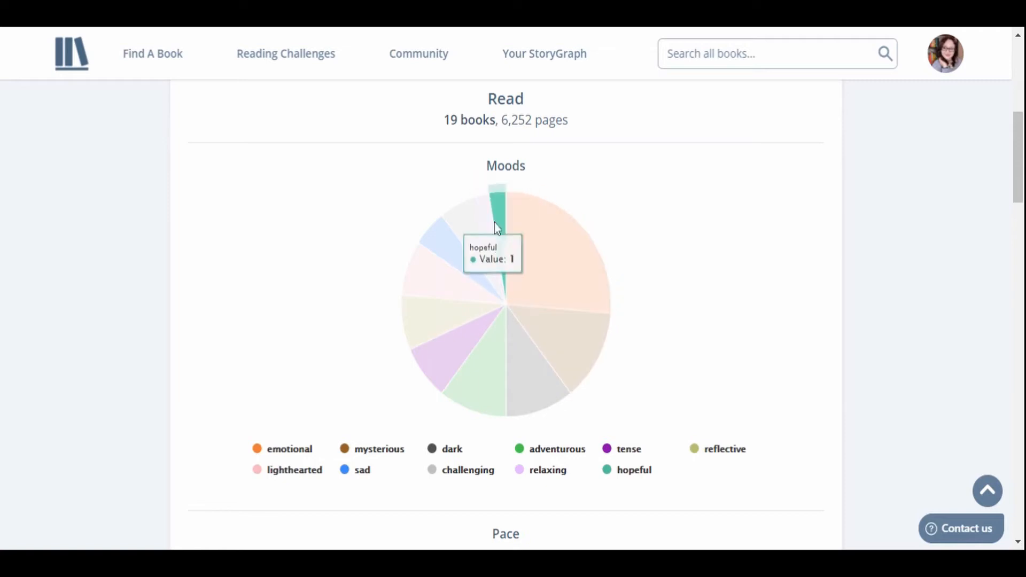
{"action": "mouse_move", "coordinate": [473, 227]}
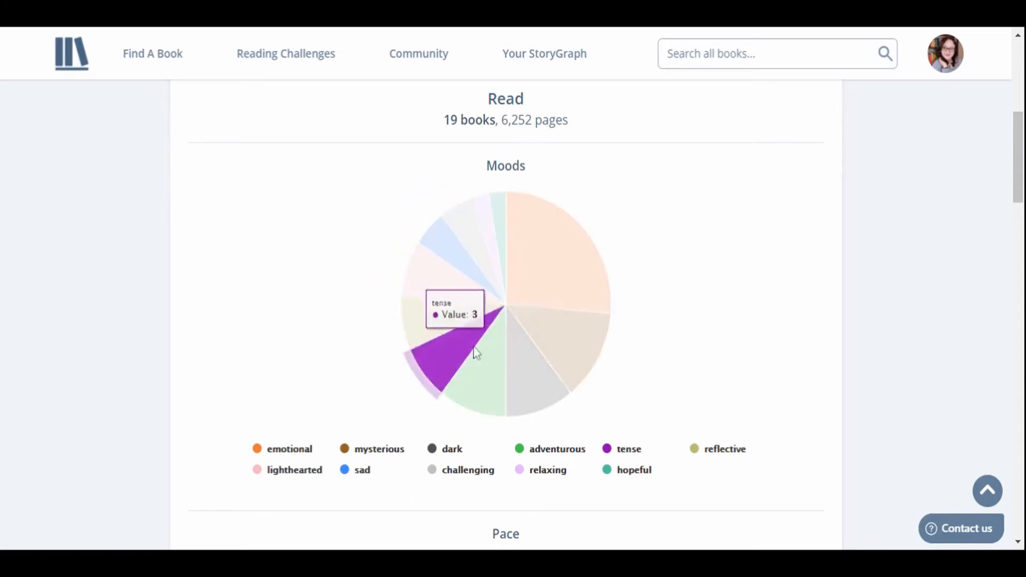
{"action": "mouse_move", "coordinate": [631, 288]}
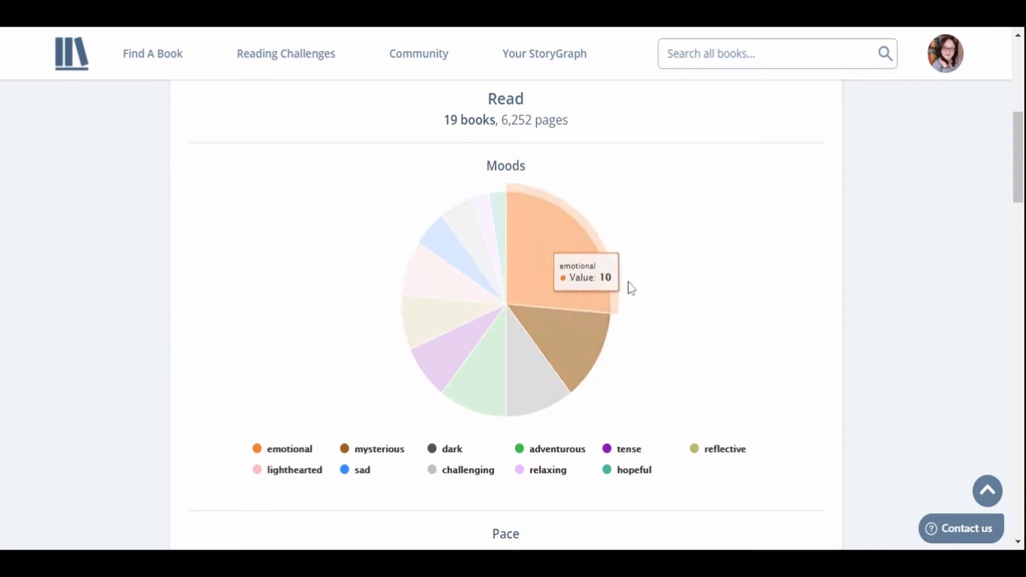
Examine the Pace and Page number charts, checking the counts for slow, under-300-page and 500+ page books
{"action": "scroll", "coordinate": [652, 279], "scroll_direction": "down", "scroll_amount": 5}
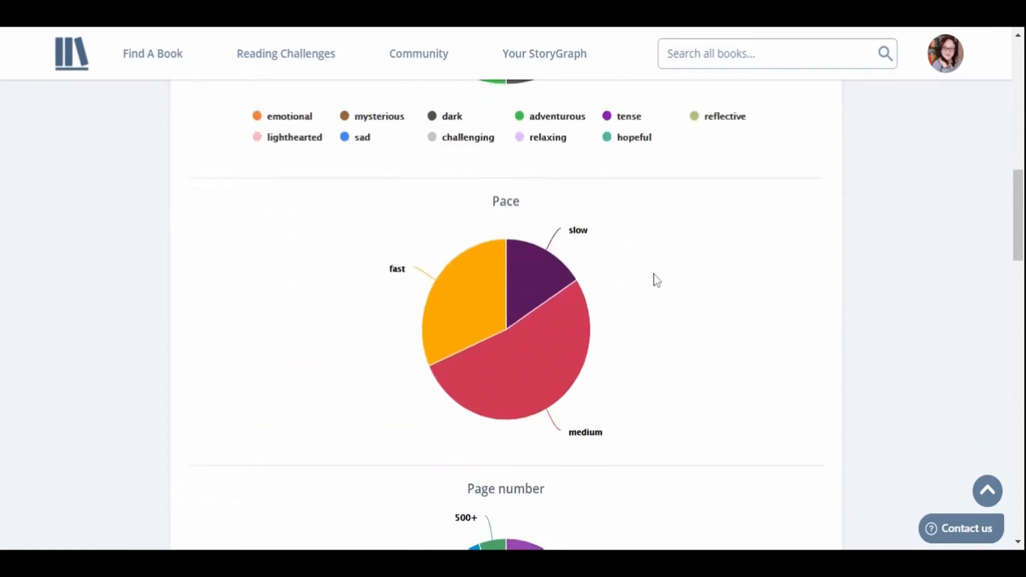
{"action": "scroll", "coordinate": [656, 280], "scroll_direction": "down", "scroll_amount": 1}
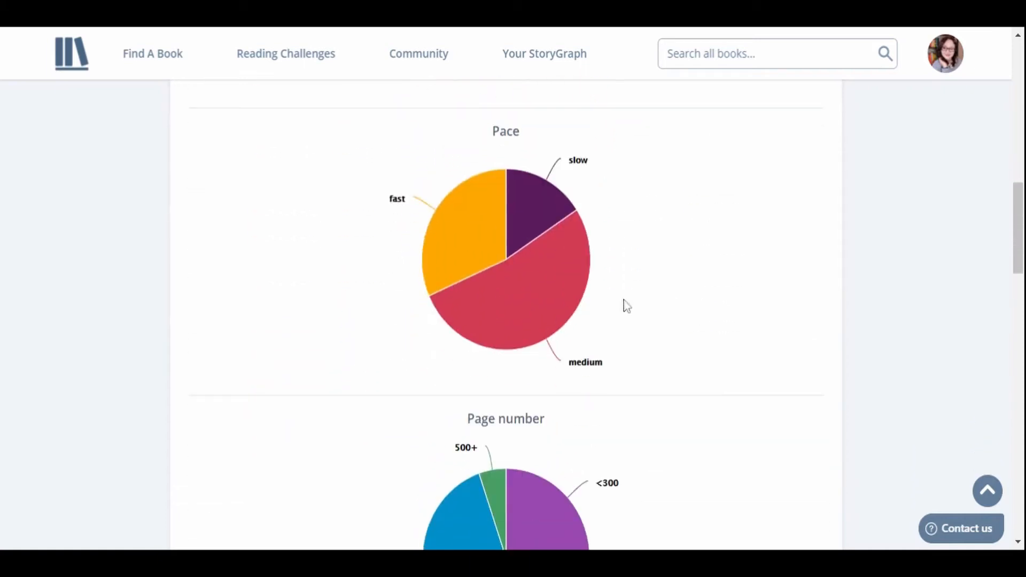
{"action": "mouse_move", "coordinate": [538, 218]}
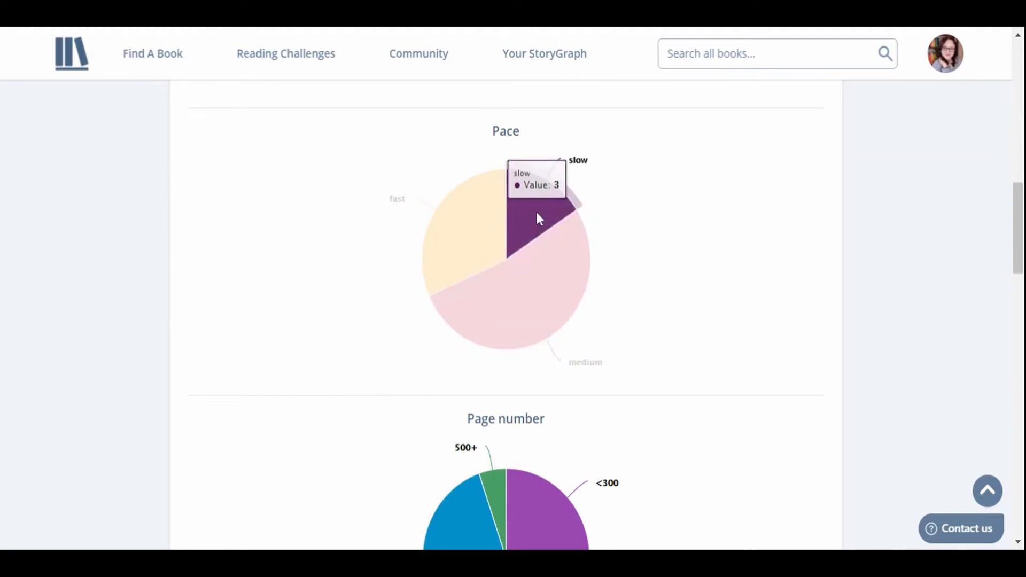
{"action": "scroll", "coordinate": [680, 242], "scroll_direction": "down", "scroll_amount": 3}
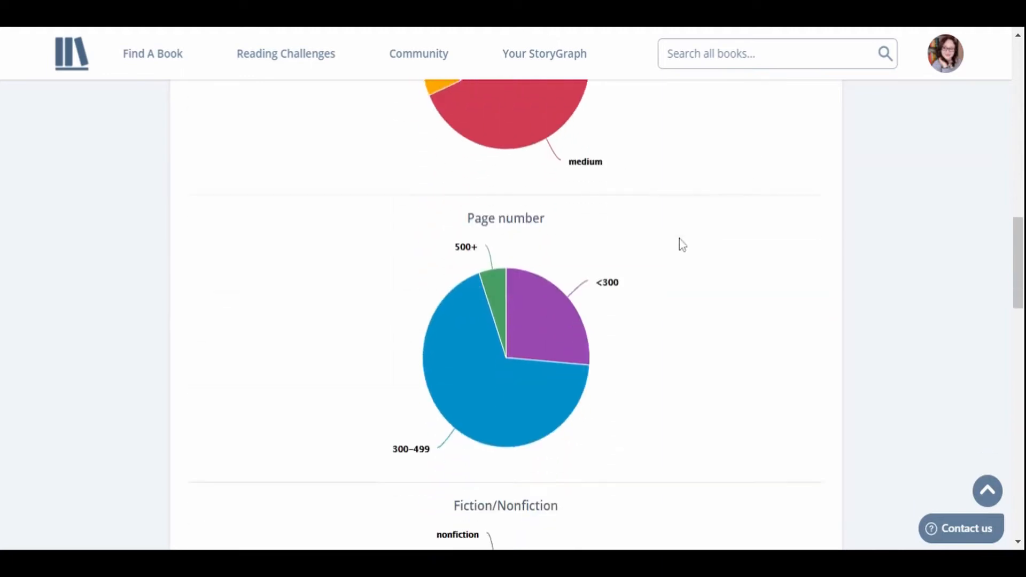
{"action": "scroll", "coordinate": [678, 240], "scroll_direction": "down", "scroll_amount": 1}
{"action": "mouse_move", "coordinate": [471, 408]}
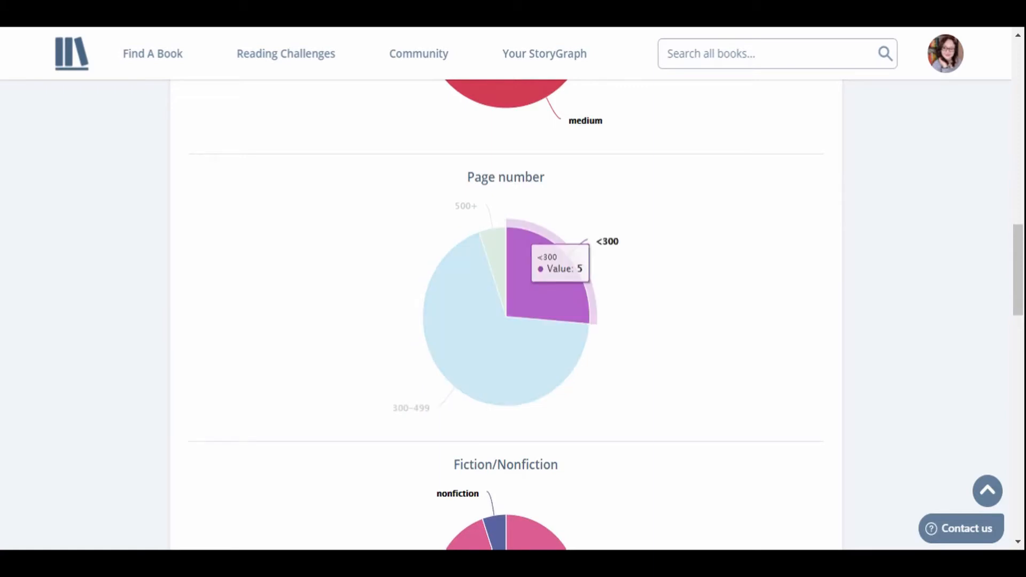
{"action": "mouse_move", "coordinate": [493, 247]}
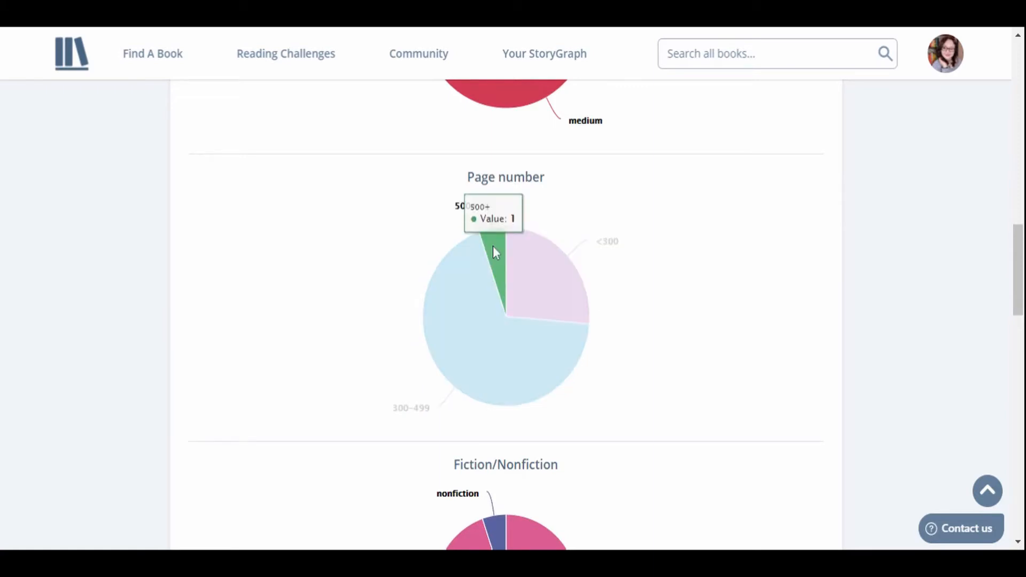
Examine the Fiction/Nonfiction chart, including its nonfiction slice, and bring the Genres chart into view
{"action": "scroll", "coordinate": [713, 317], "scroll_direction": "down", "scroll_amount": 5}
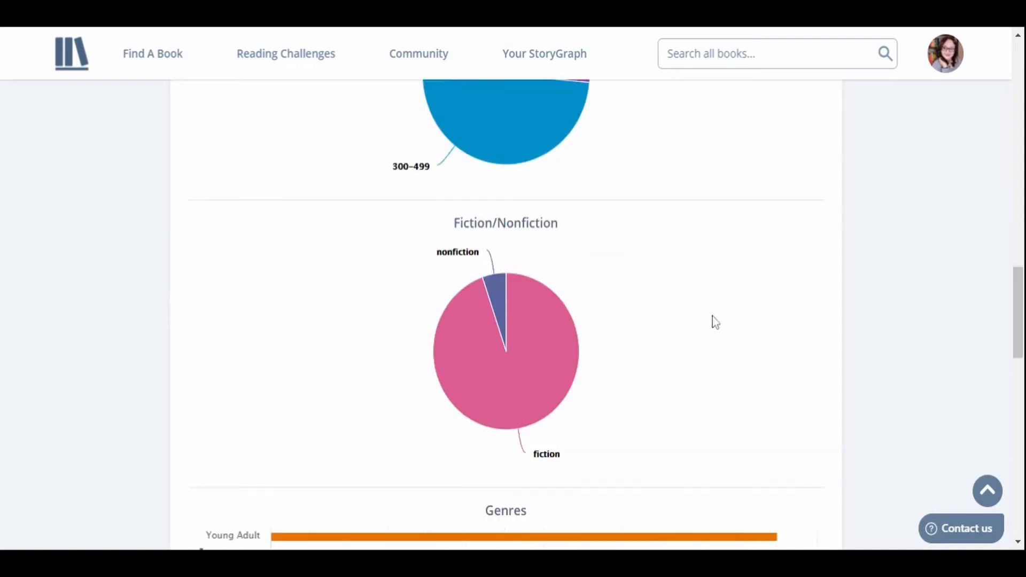
{"action": "scroll", "coordinate": [700, 299], "scroll_direction": "down", "scroll_amount": 2}
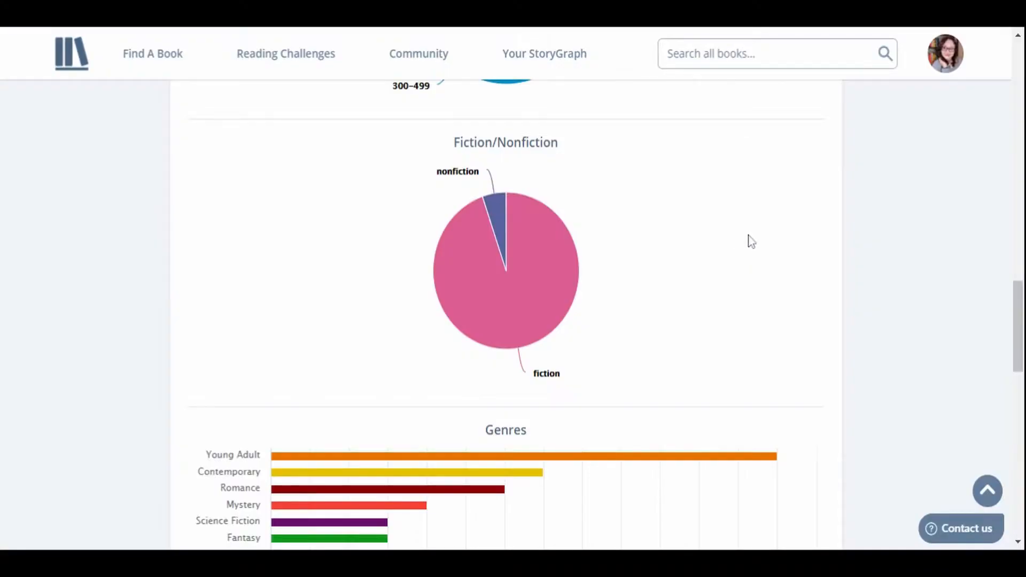
{"action": "scroll", "coordinate": [774, 226], "scroll_direction": "down", "scroll_amount": 2}
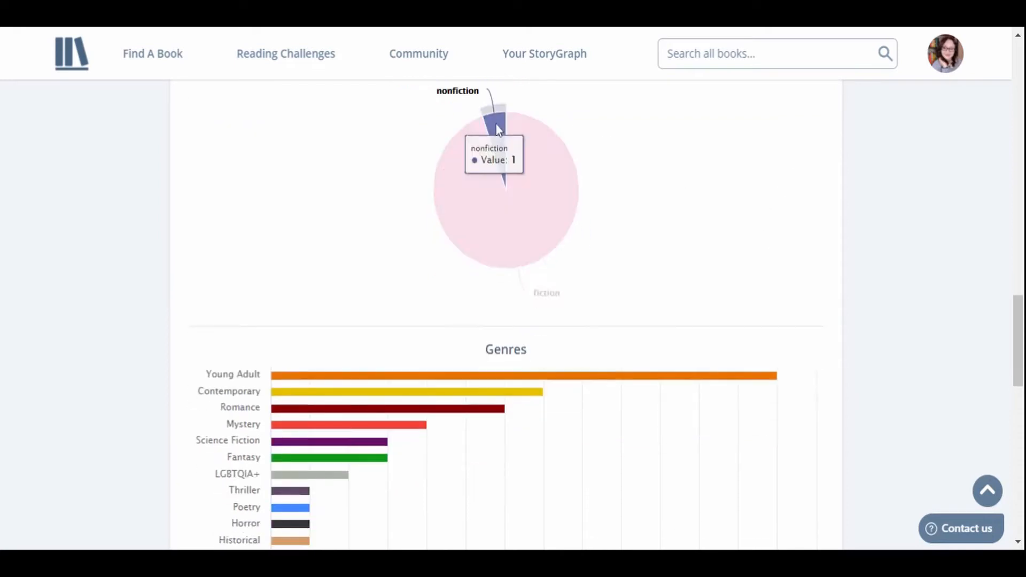
Examine the Genres chart and the January and February points in the Number of books and pages chart
{"action": "scroll", "coordinate": [697, 193], "scroll_direction": "down", "scroll_amount": 4}
{"action": "mouse_move", "coordinate": [343, 213]}
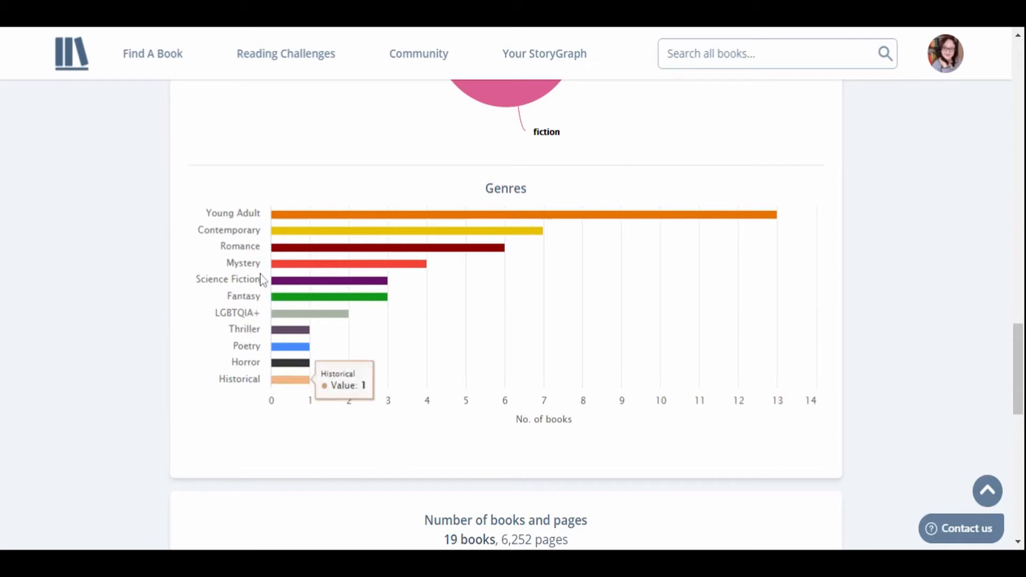
{"action": "scroll", "coordinate": [248, 286], "scroll_direction": "down", "scroll_amount": 5}
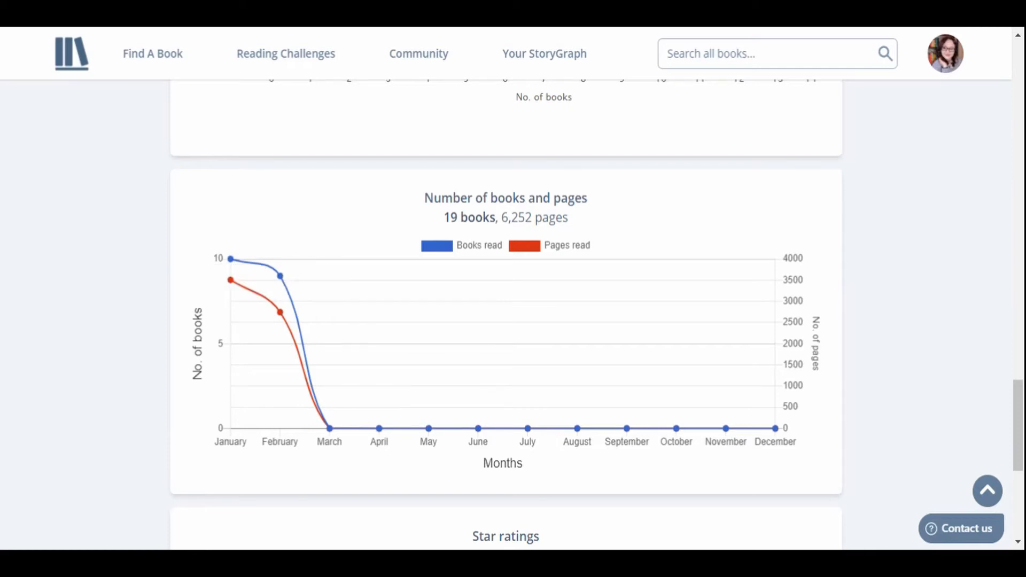
{"action": "mouse_move", "coordinate": [230, 284]}
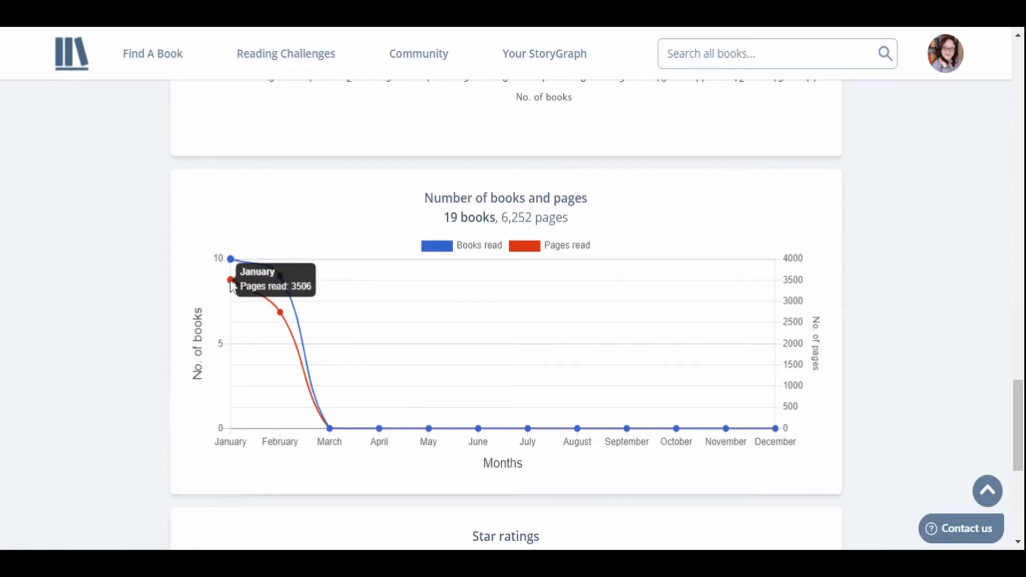
{"action": "mouse_move", "coordinate": [279, 315]}
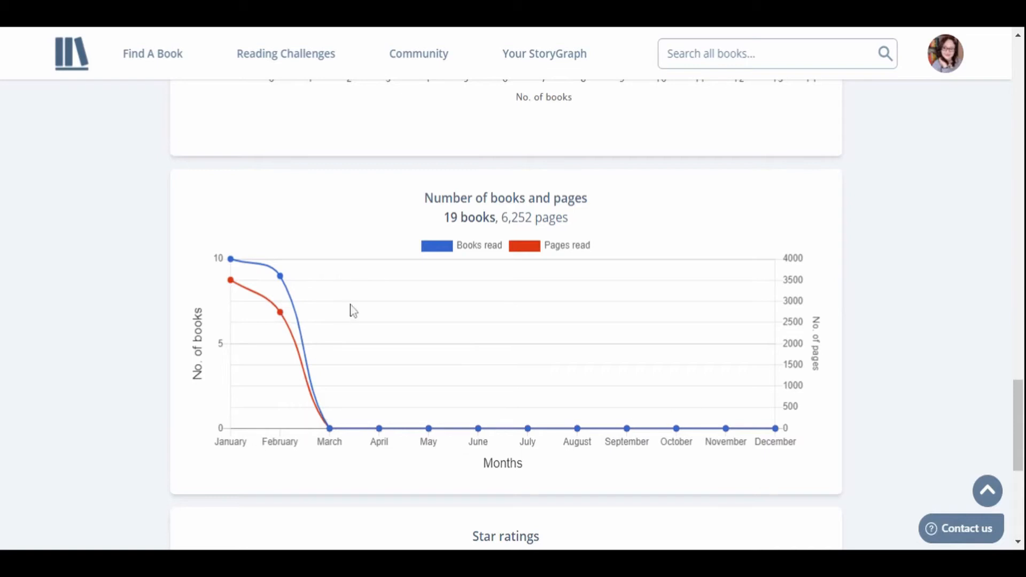
{"action": "scroll", "coordinate": [801, 323], "scroll_direction": "down", "scroll_amount": 7}
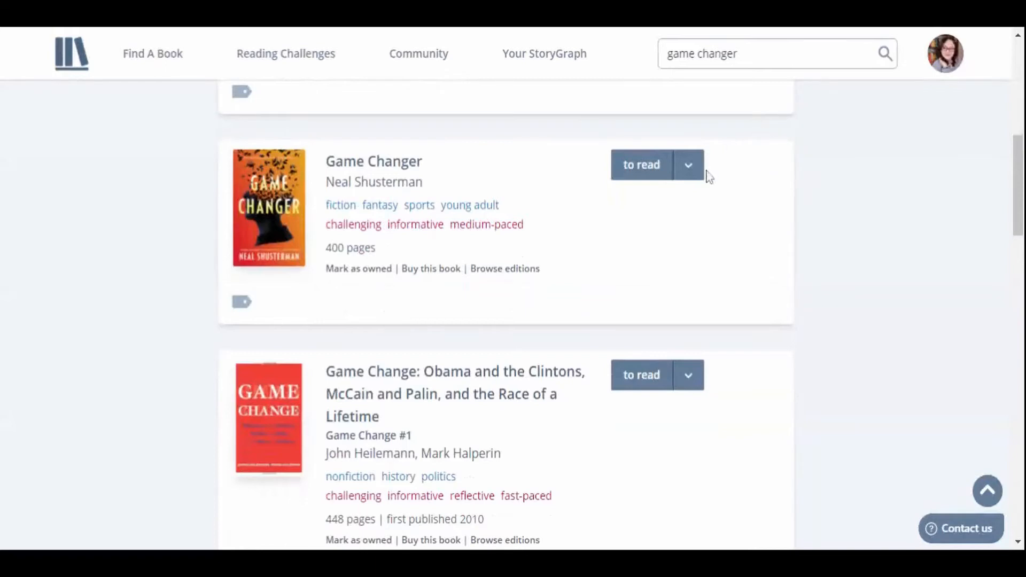
Mark Neal Shusterman's Game Changer as currently reading in the search results and open its progress tracking
{"action": "left_click", "coordinate": [684, 170]}
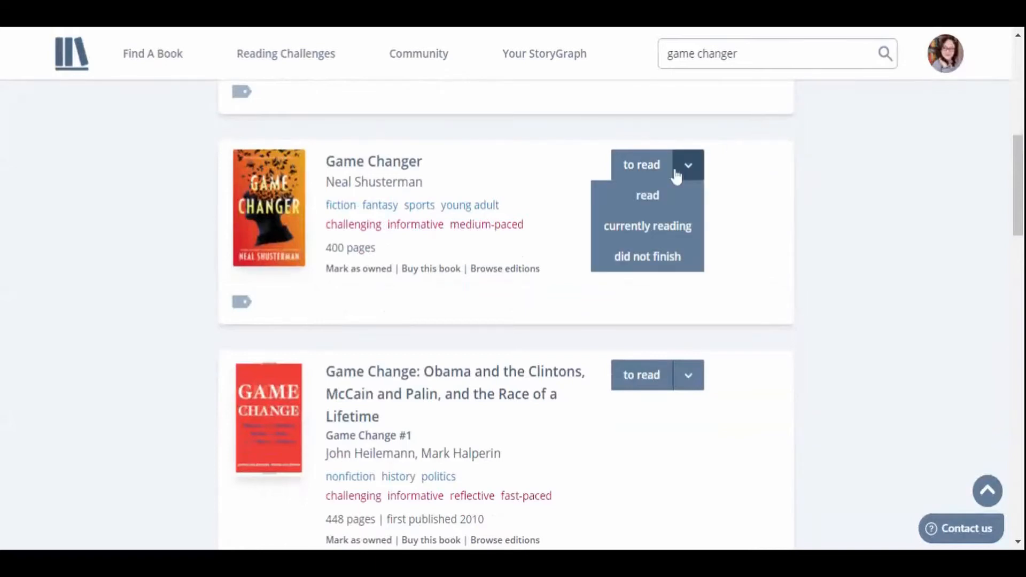
{"action": "left_click", "coordinate": [678, 227]}
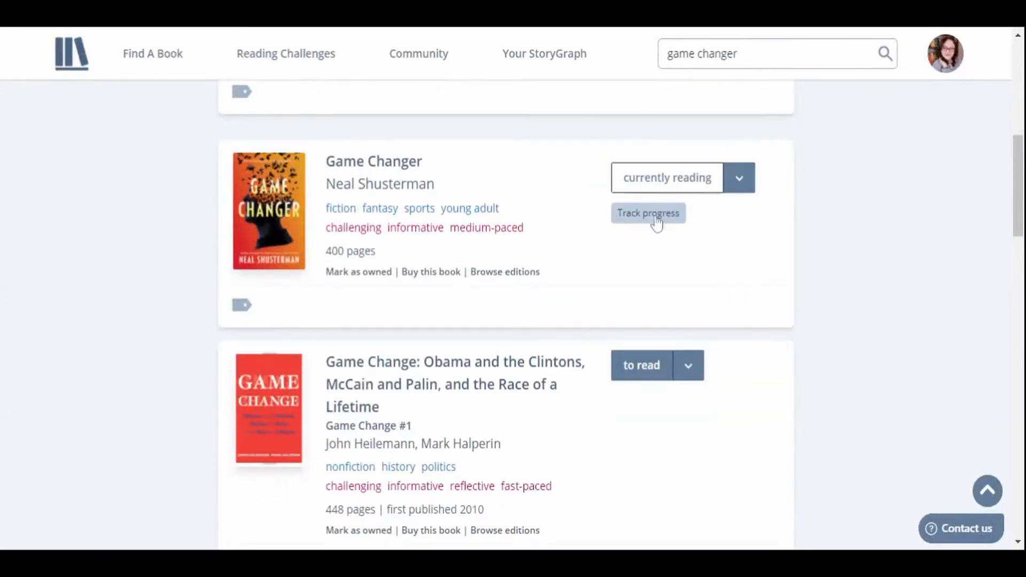
{"action": "left_click", "coordinate": [656, 223]}
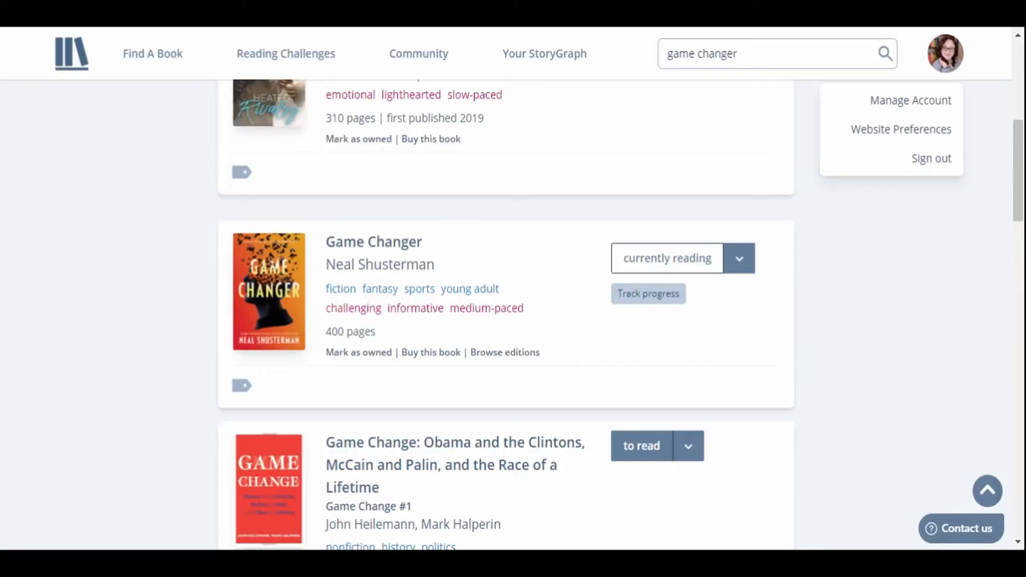
Change the status of Neal Shusterman's Game Changer to read and open its review form
{"action": "left_click", "coordinate": [738, 260]}
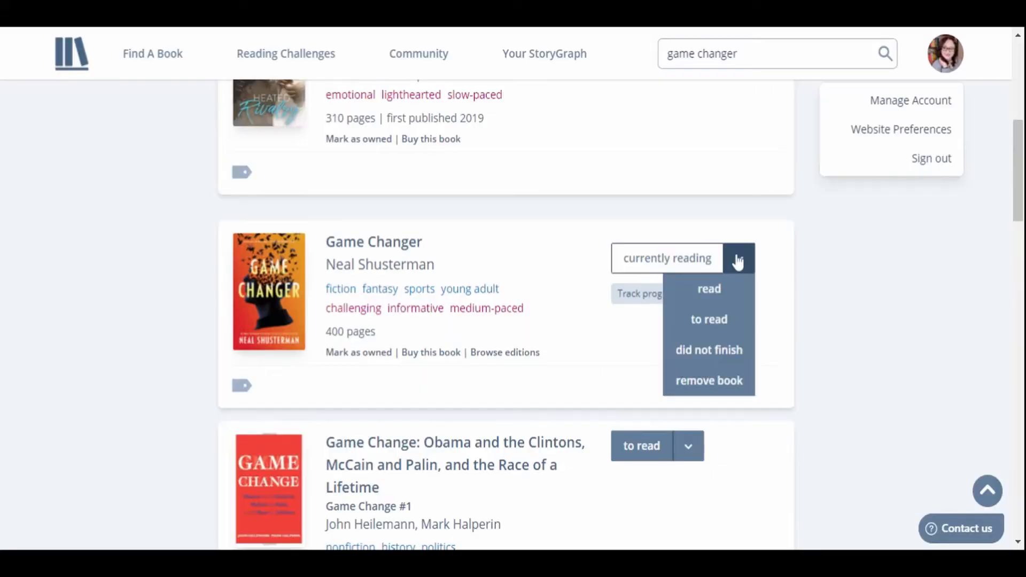
{"action": "left_click", "coordinate": [726, 289]}
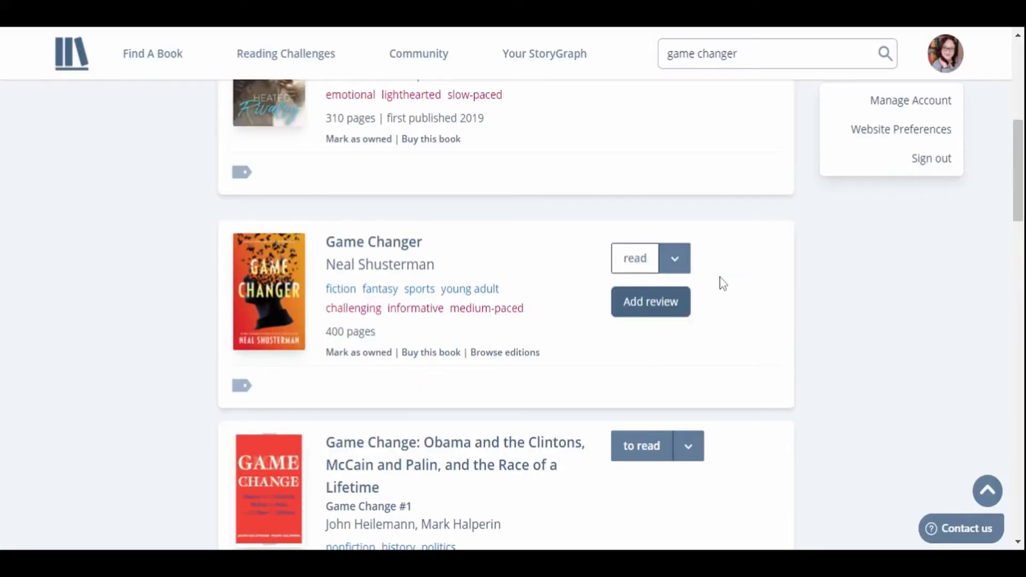
{"action": "left_click", "coordinate": [652, 309]}
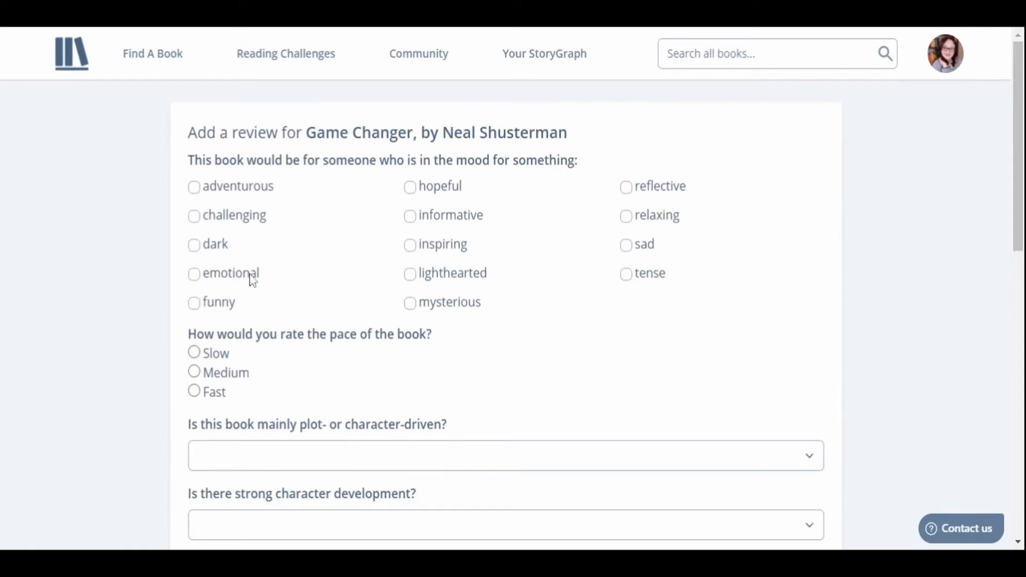
Select the moods challenging, funny, inspiring, mysterious, reflective and tense in the review
{"action": "left_click", "coordinate": [233, 222]}
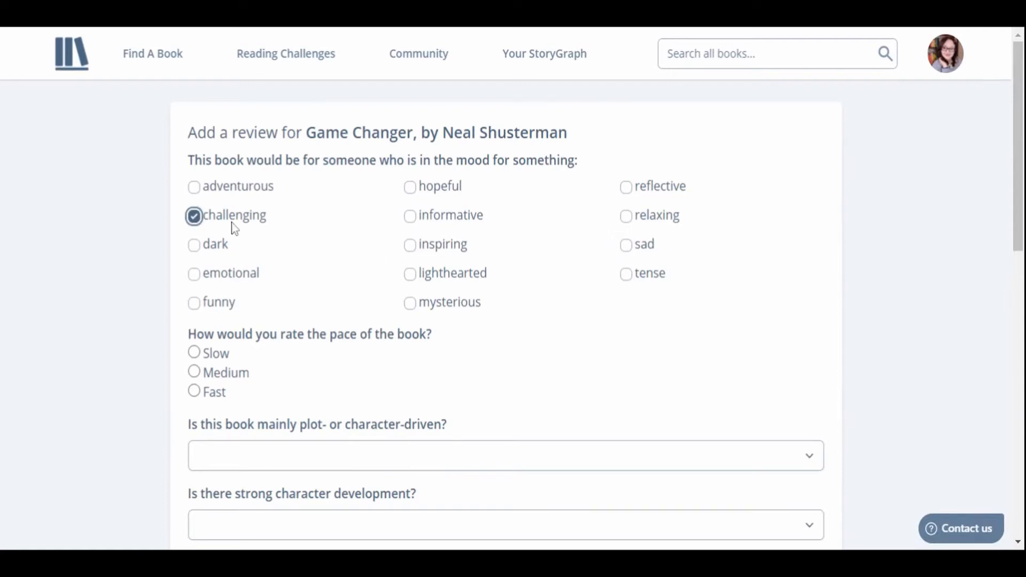
{"action": "left_click", "coordinate": [229, 310]}
{"action": "left_click", "coordinate": [457, 249]}
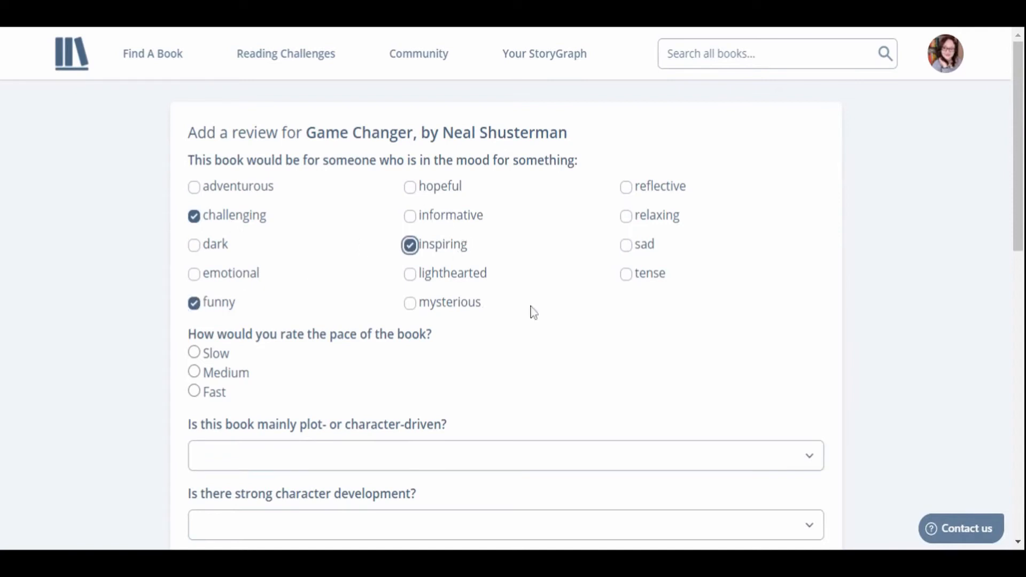
{"action": "left_click", "coordinate": [473, 304]}
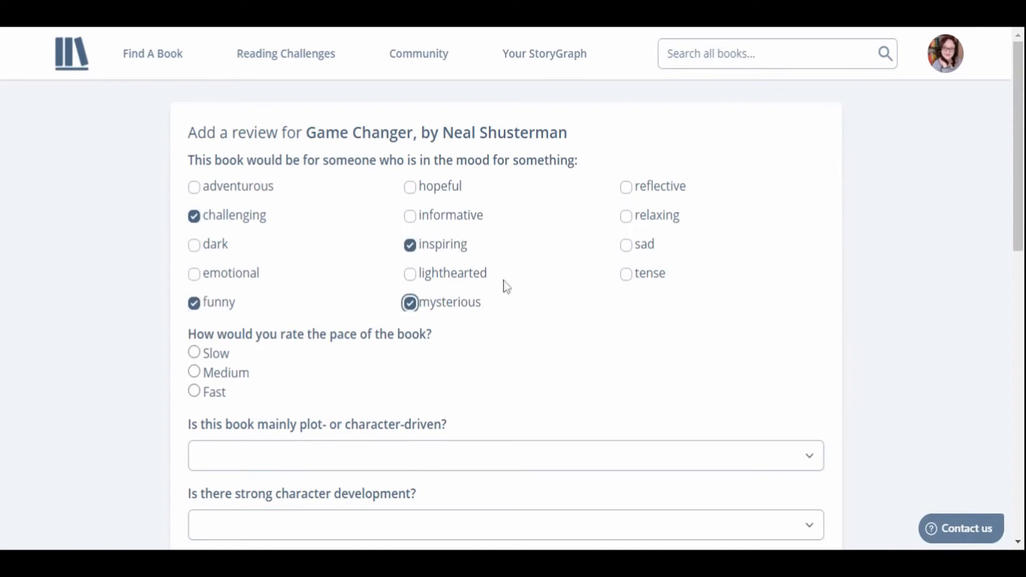
{"action": "left_click", "coordinate": [664, 191]}
{"action": "left_click", "coordinate": [644, 279]}
Rate the book's pace as Fast and answer "A mix" for whether it is plot- or character-driven
{"action": "scroll", "coordinate": [680, 238], "scroll_direction": "down", "scroll_amount": 3}
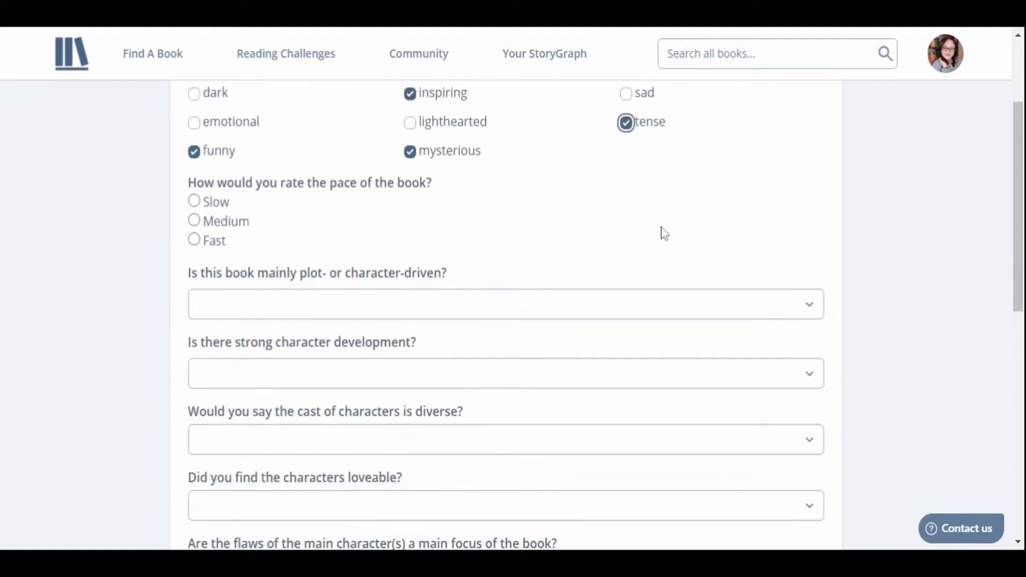
{"action": "left_click", "coordinate": [211, 233]}
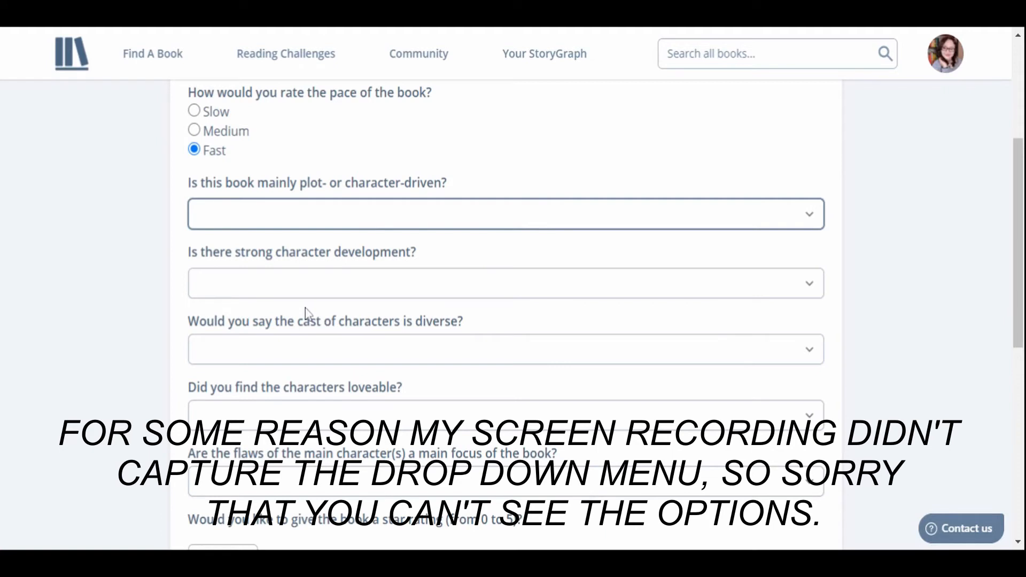
{"action": "left_click", "coordinate": [291, 298]}
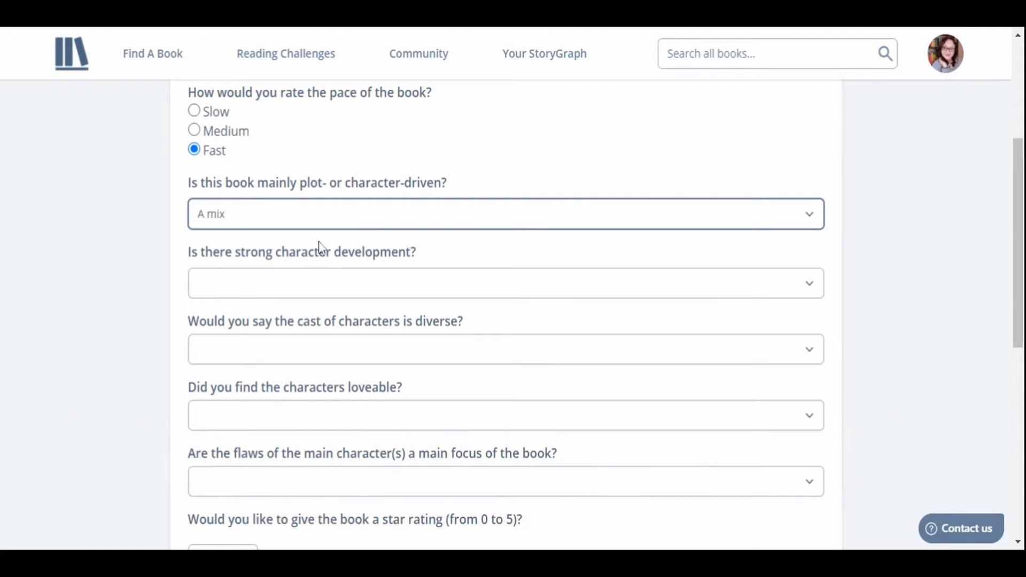
Answer Yes to the review questions on strong character development, a diverse cast and loveable characters
{"action": "scroll", "coordinate": [306, 206], "scroll_direction": "down", "scroll_amount": 2}
{"action": "left_click", "coordinate": [306, 206]}
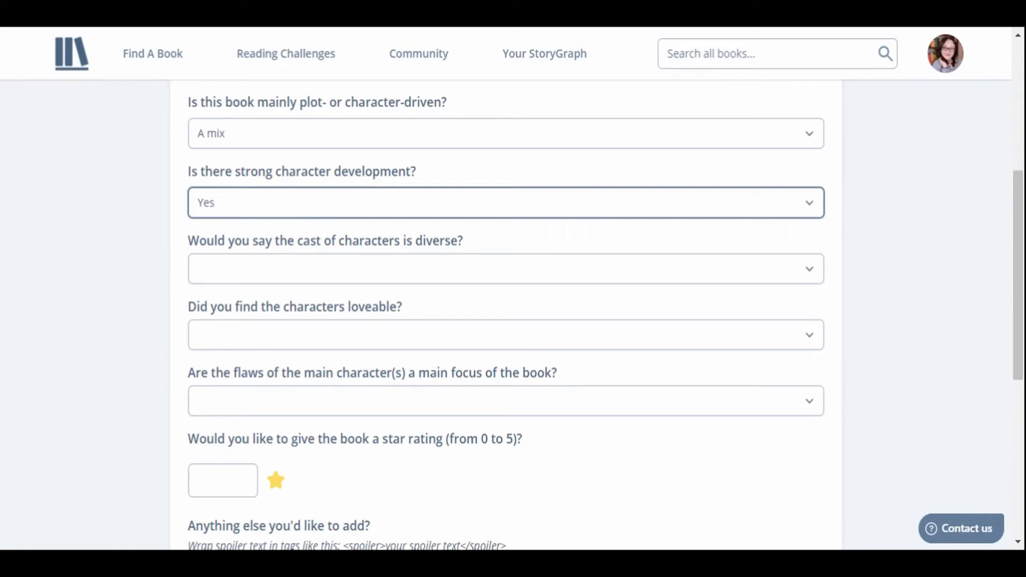
{"action": "left_click", "coordinate": [172, 305]}
{"action": "left_click", "coordinate": [266, 275]}
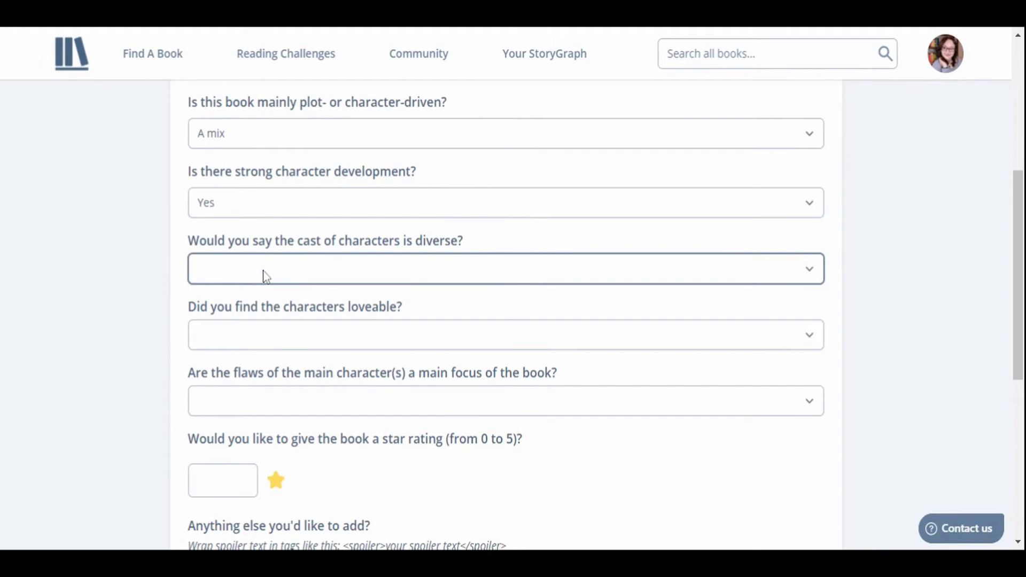
{"action": "key", "text": "y"}
{"action": "scroll", "coordinate": [257, 286], "scroll_direction": "down", "scroll_amount": 2}
{"action": "left_click", "coordinate": [276, 255]}
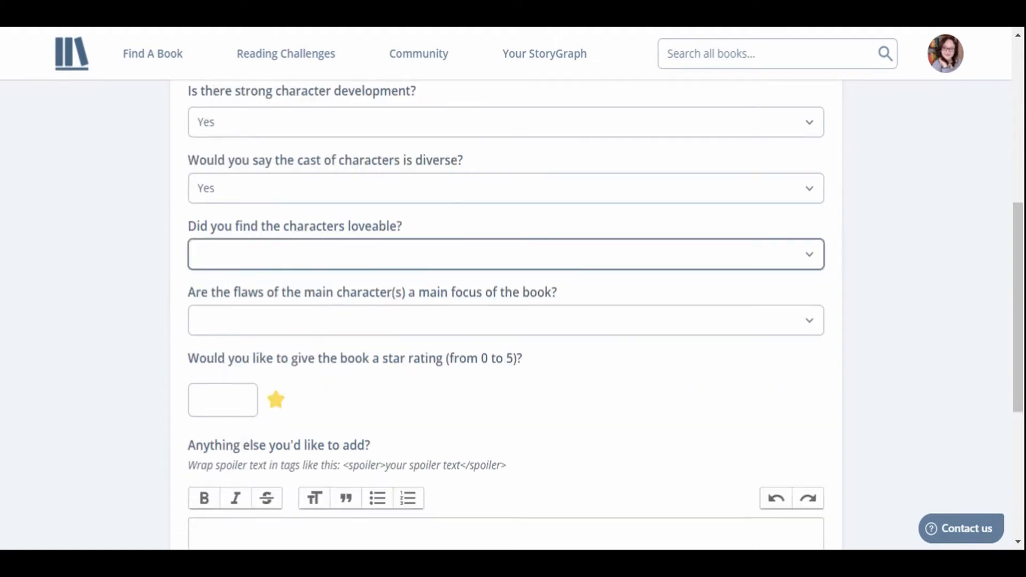
{"action": "key", "text": "y"}
Answer Yes to whether the main characters' flaws are a main focus and activate the star rating field
{"action": "left_click", "coordinate": [251, 335]}
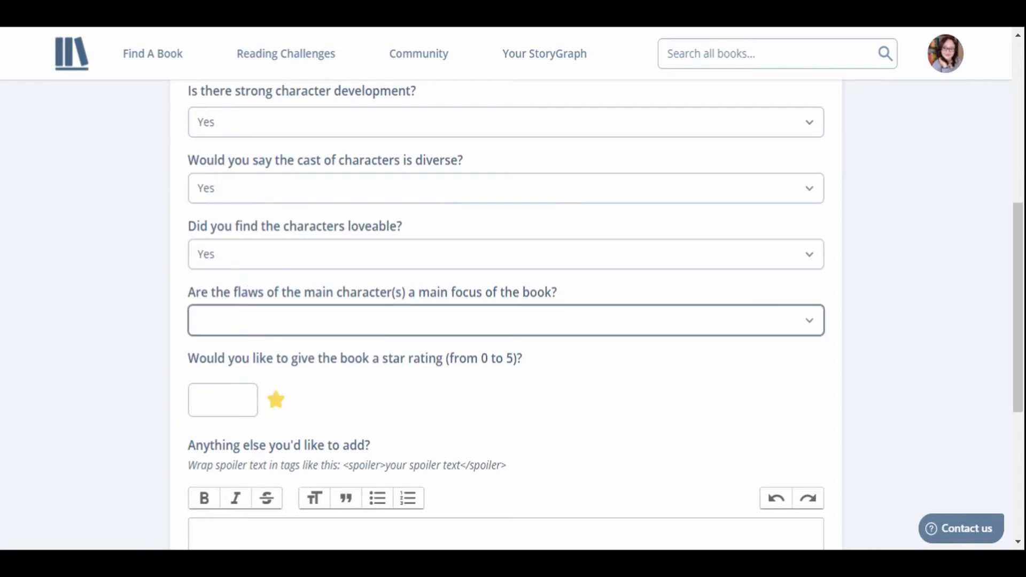
{"action": "key", "text": "y"}
{"action": "scroll", "coordinate": [310, 303], "scroll_direction": "down", "scroll_amount": 3}
{"action": "left_click", "coordinate": [222, 239]}
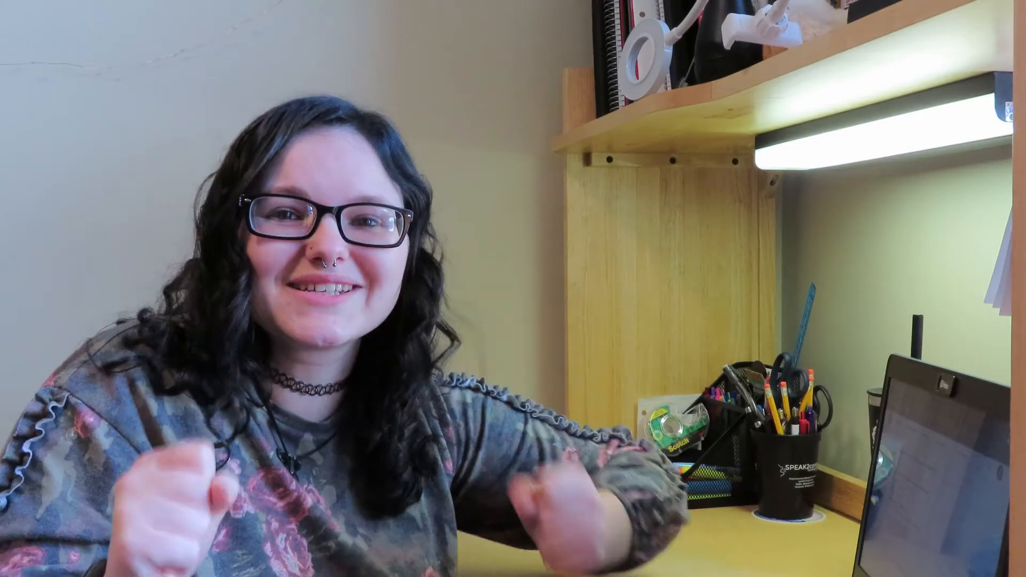